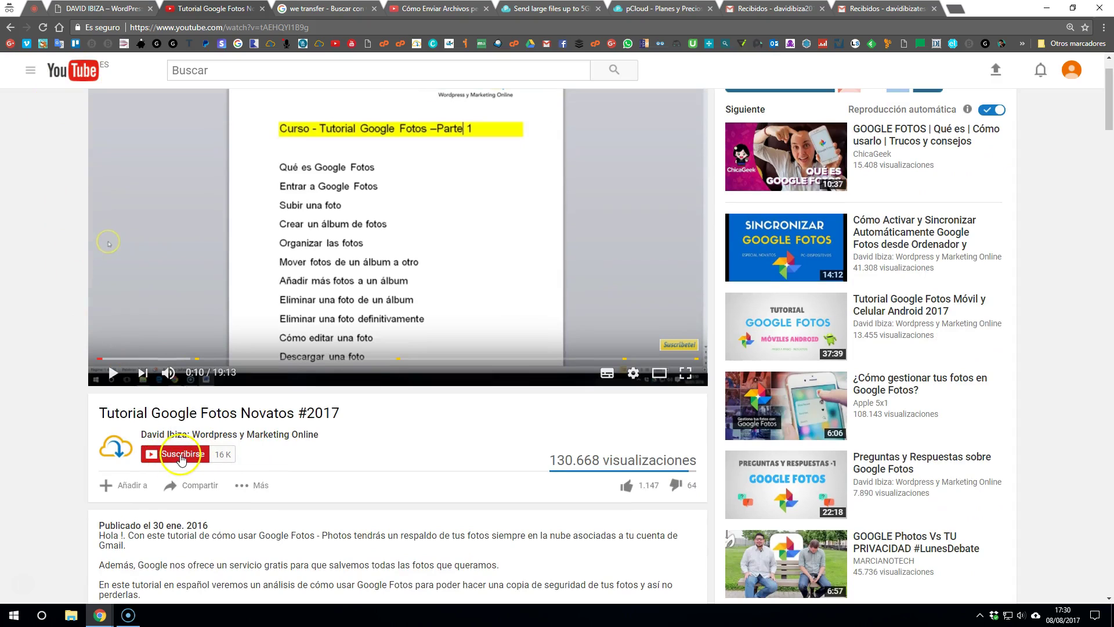
- Subscribe to the channel of the open Google Fotos tutorial and enable all notifications from it
{"action": "left_click", "coordinate": [174, 459]}
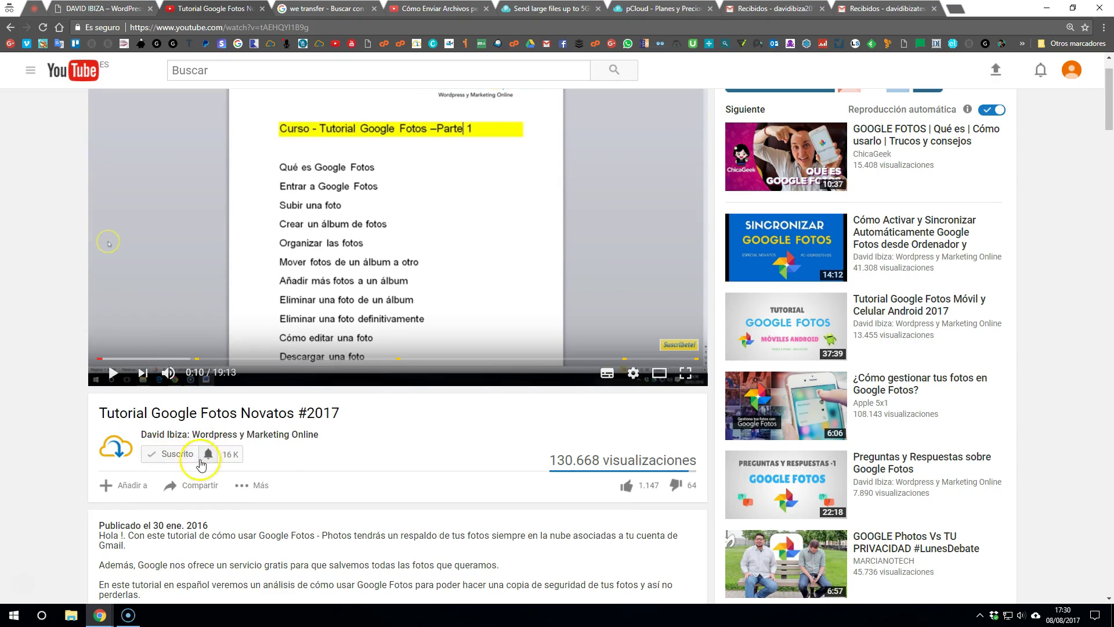
{"action": "left_click", "coordinate": [208, 455]}
{"action": "left_click", "coordinate": [444, 302]}
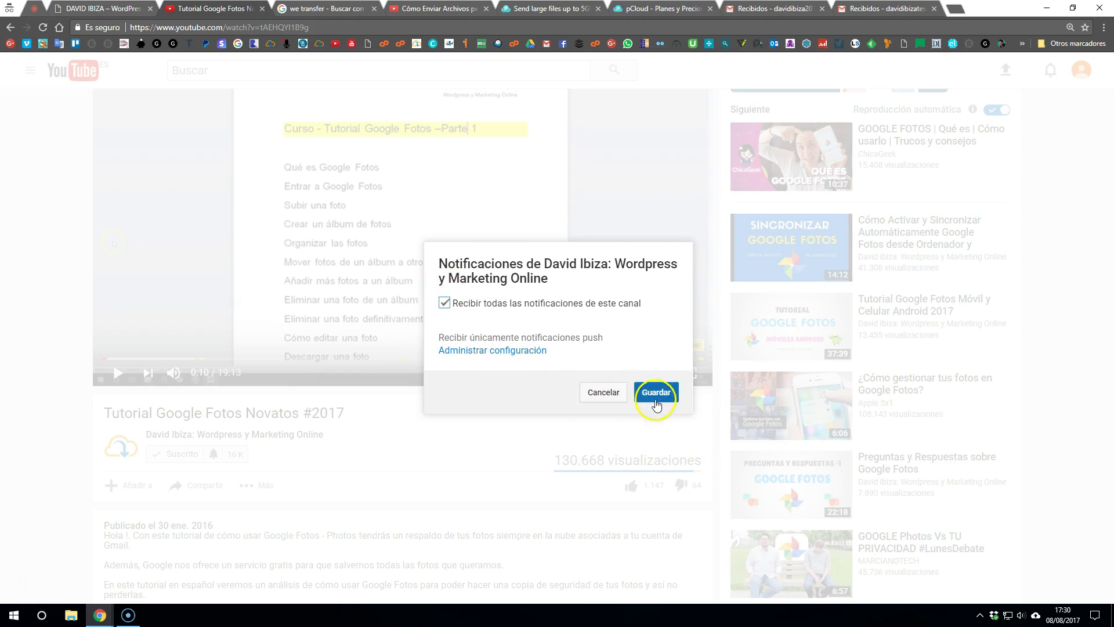
{"action": "left_click", "coordinate": [663, 401]}
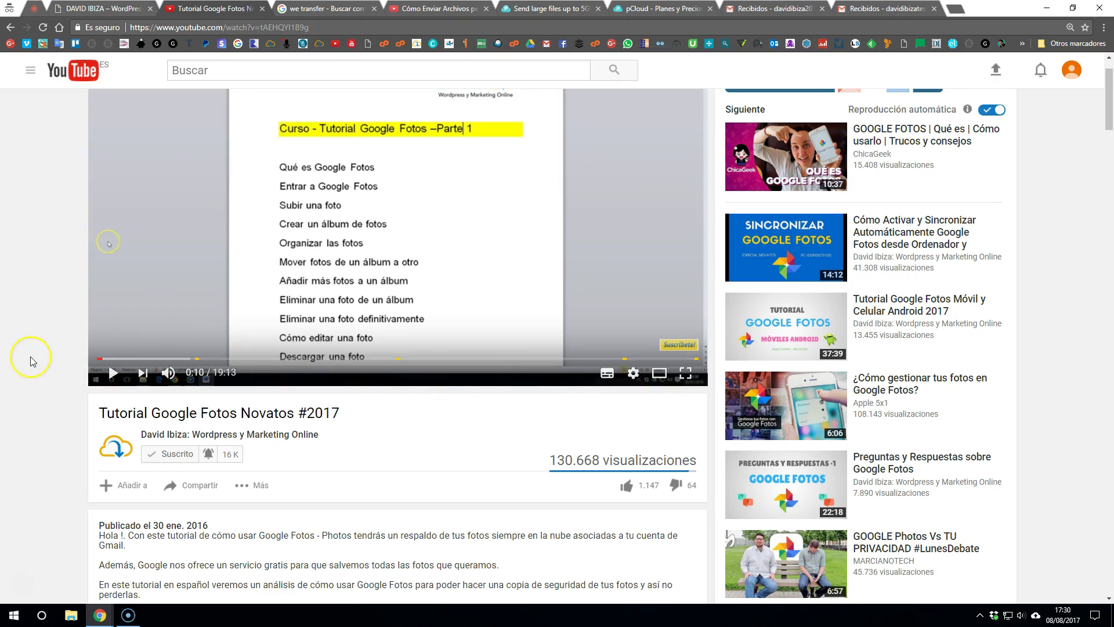
- Look through the video's description down to the comments section, and return to the player
{"action": "scroll", "coordinate": [35, 360], "scroll_direction": "down", "scroll_amount": 1}
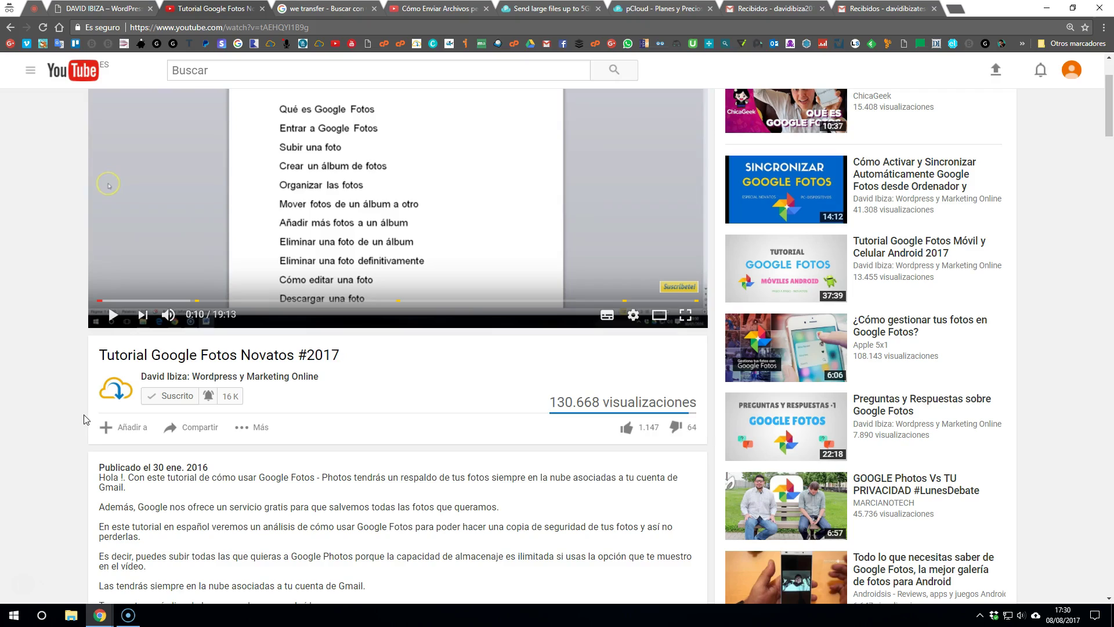
{"action": "scroll", "coordinate": [80, 435], "scroll_direction": "down", "scroll_amount": 13}
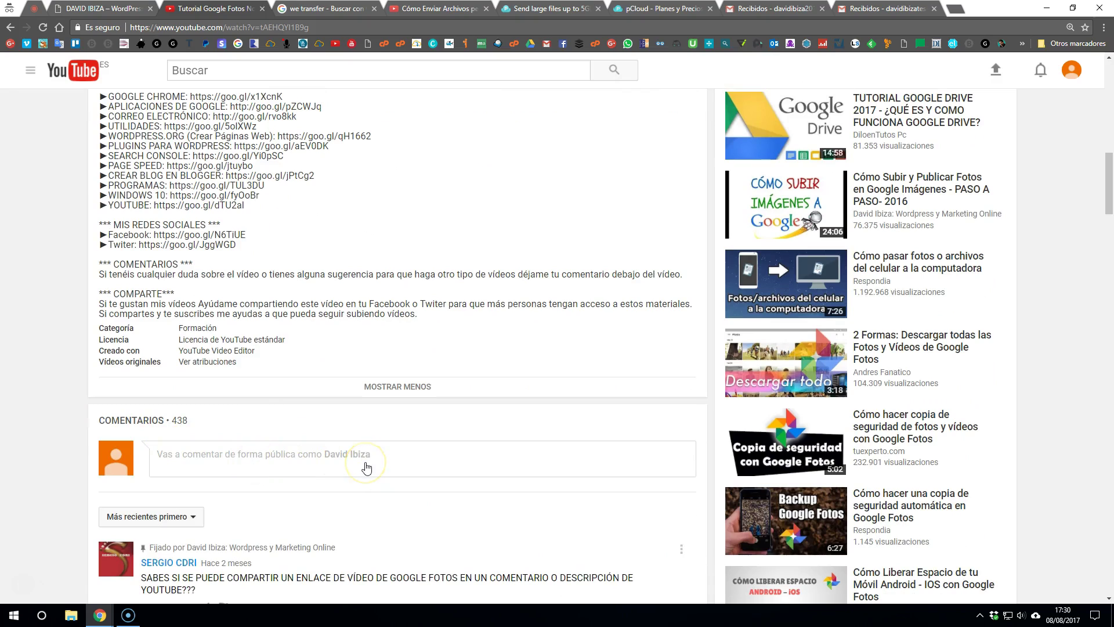
{"action": "scroll", "coordinate": [243, 470], "scroll_direction": "up", "scroll_amount": 4}
{"action": "scroll", "coordinate": [243, 470], "scroll_direction": "up", "scroll_amount": 8}
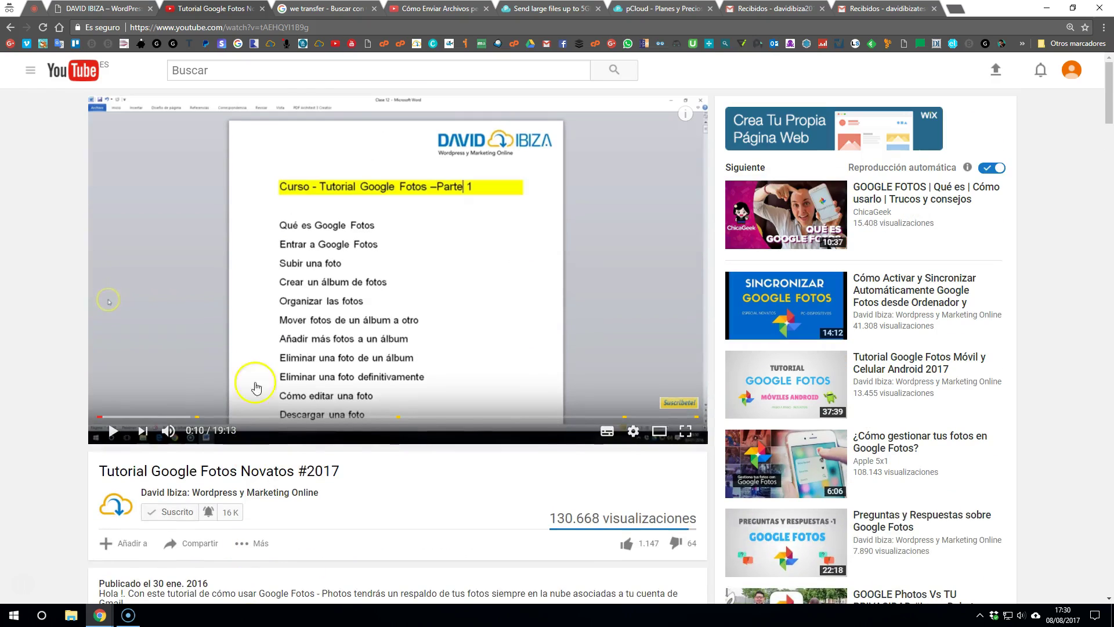
- Close the WeTransfer search results and the video about sending large files
{"action": "left_click", "coordinate": [330, 11]}
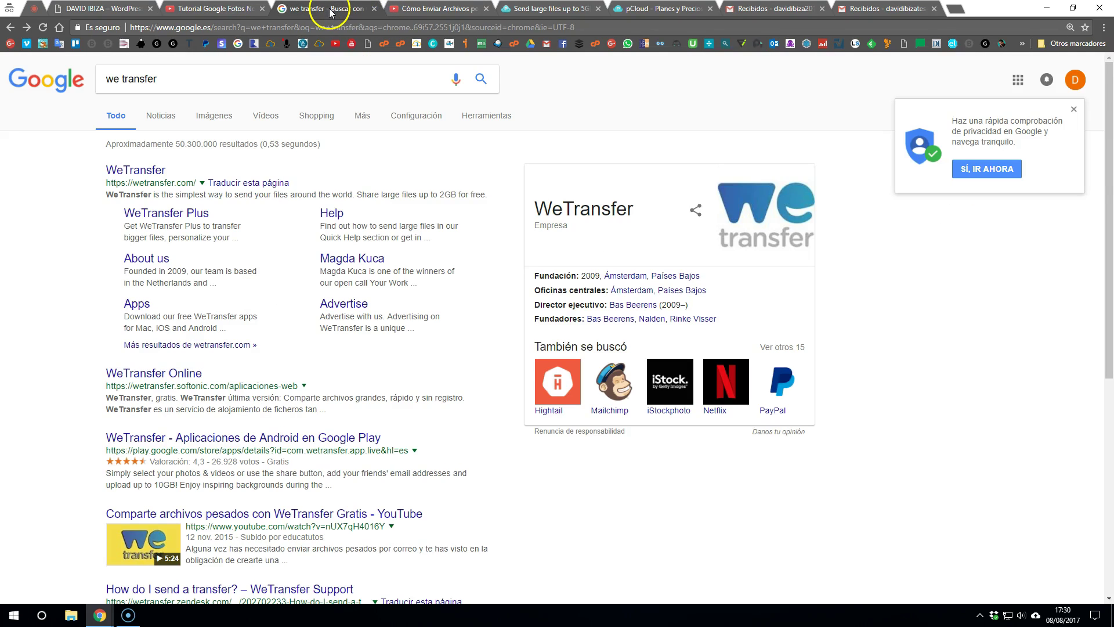
{"action": "left_click", "coordinate": [375, 10]}
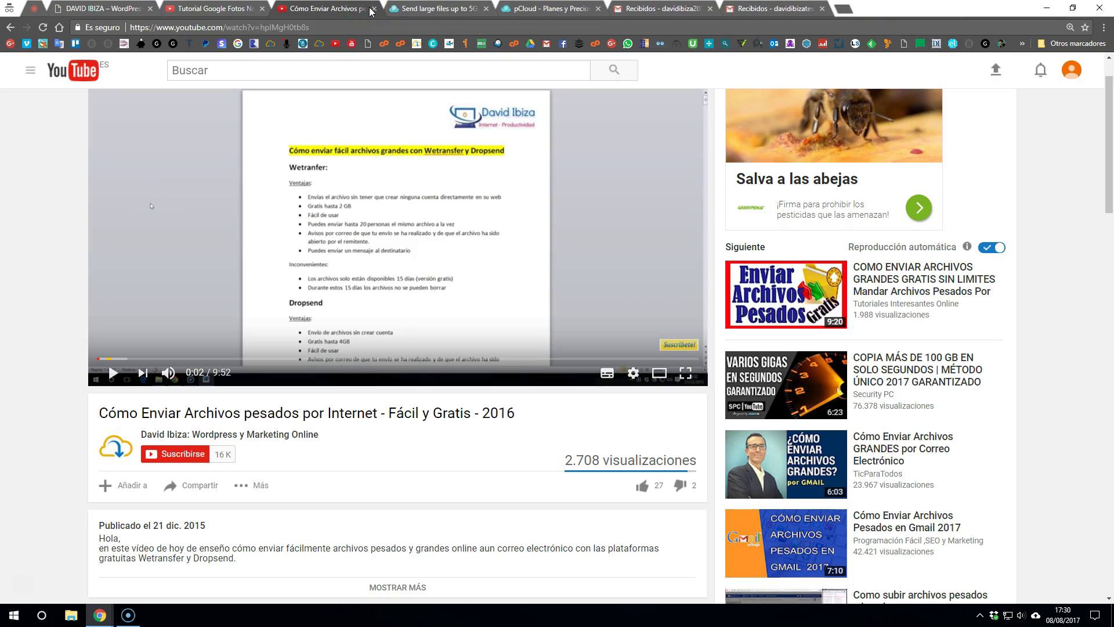
{"action": "left_click", "coordinate": [372, 10]}
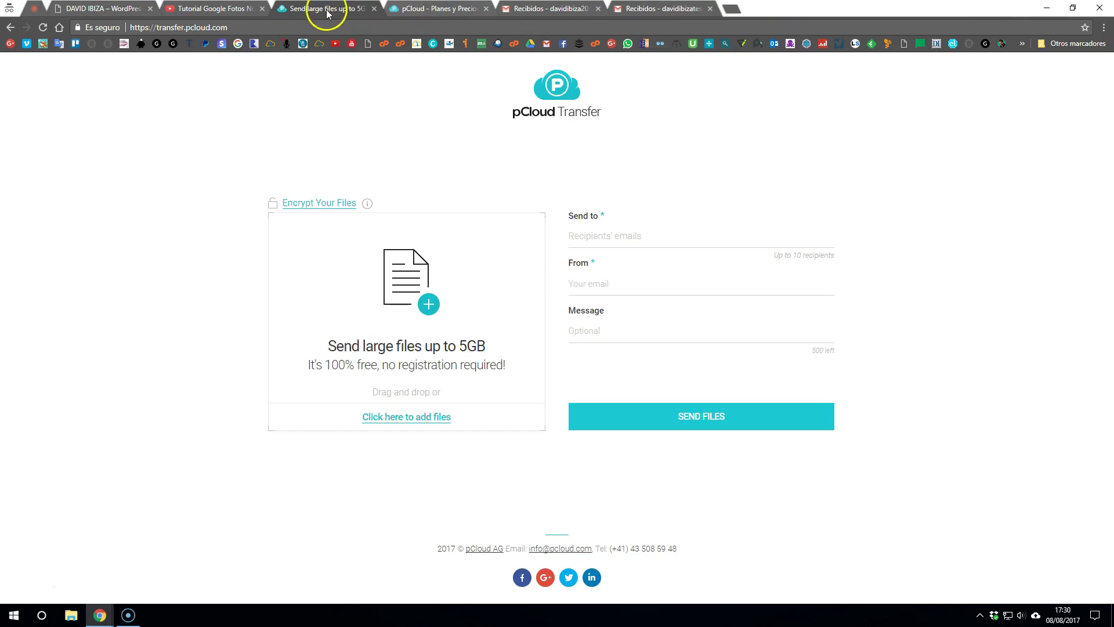
- Search Google for "pcloud transfer" and open the official pCloud Transfer site
{"action": "triple_click", "coordinate": [596, 119]}
{"action": "left_click", "coordinate": [235, 26]}
{"action": "type", "text": "pcloud tran"}
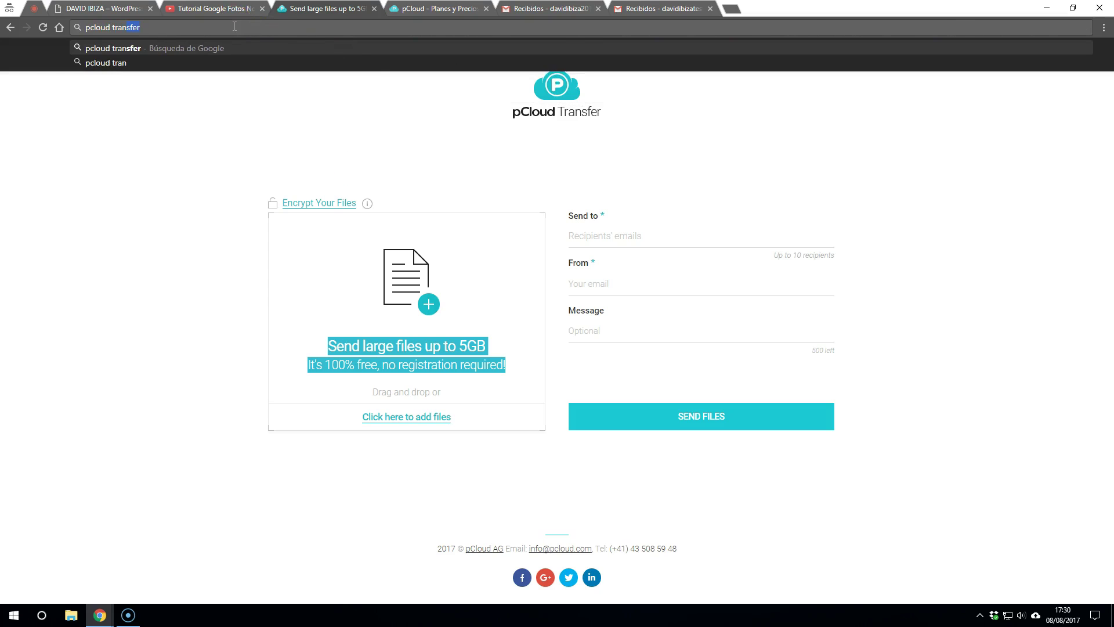
{"action": "key", "text": "Return"}
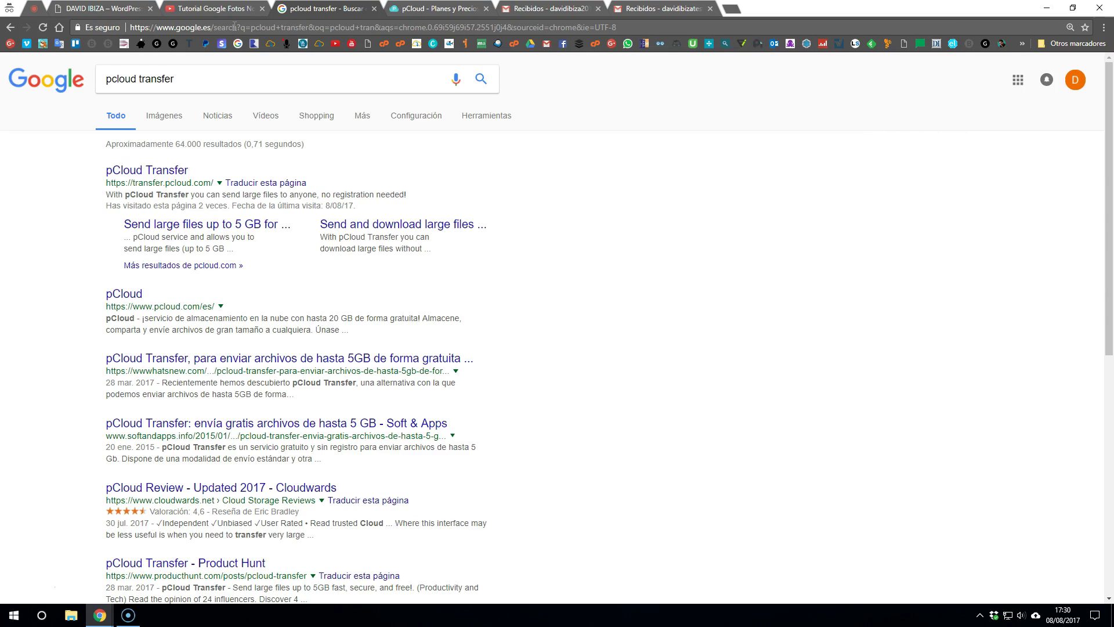
{"action": "left_click_drag", "start_coordinate": [100, 177], "coordinate": [189, 173]}
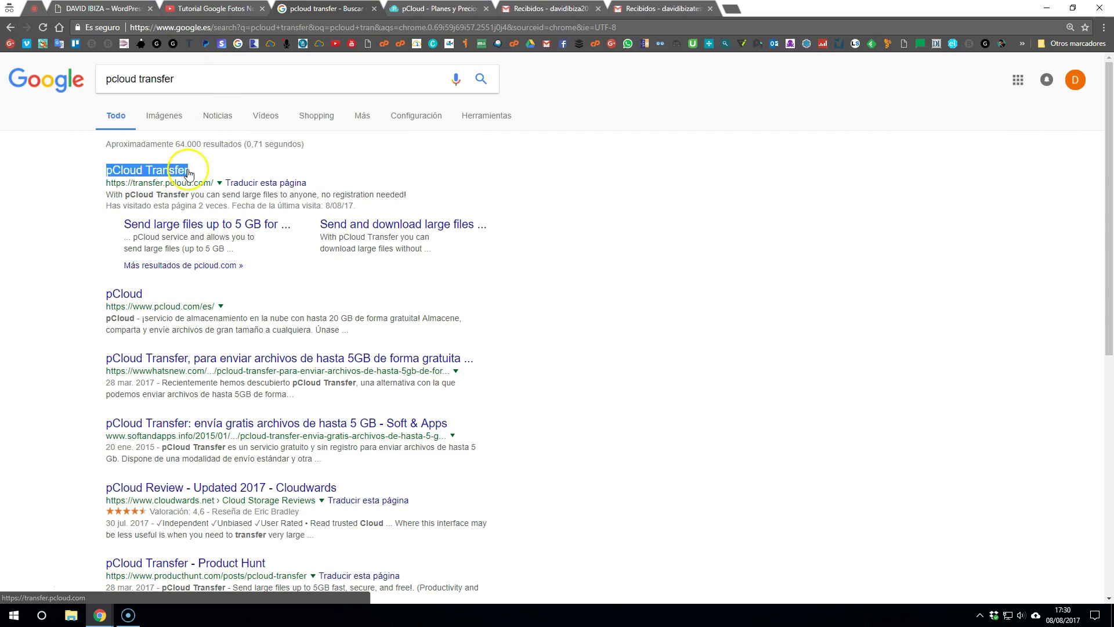
{"action": "triple_click", "coordinate": [152, 75]}
{"action": "left_click", "coordinate": [46, 135]}
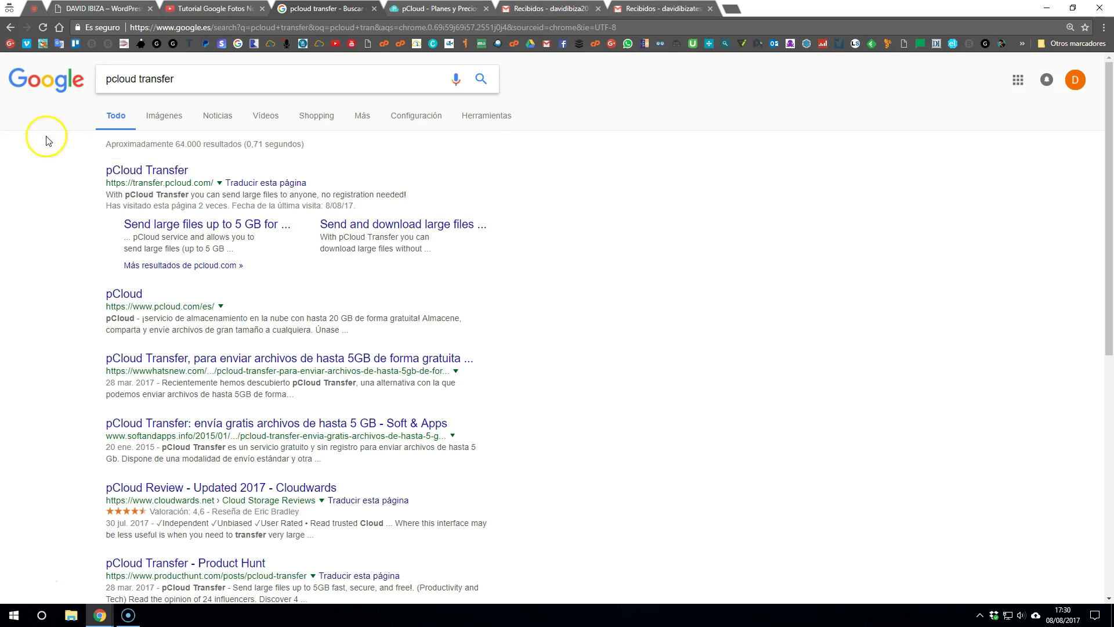
{"action": "left_click", "coordinate": [141, 170]}
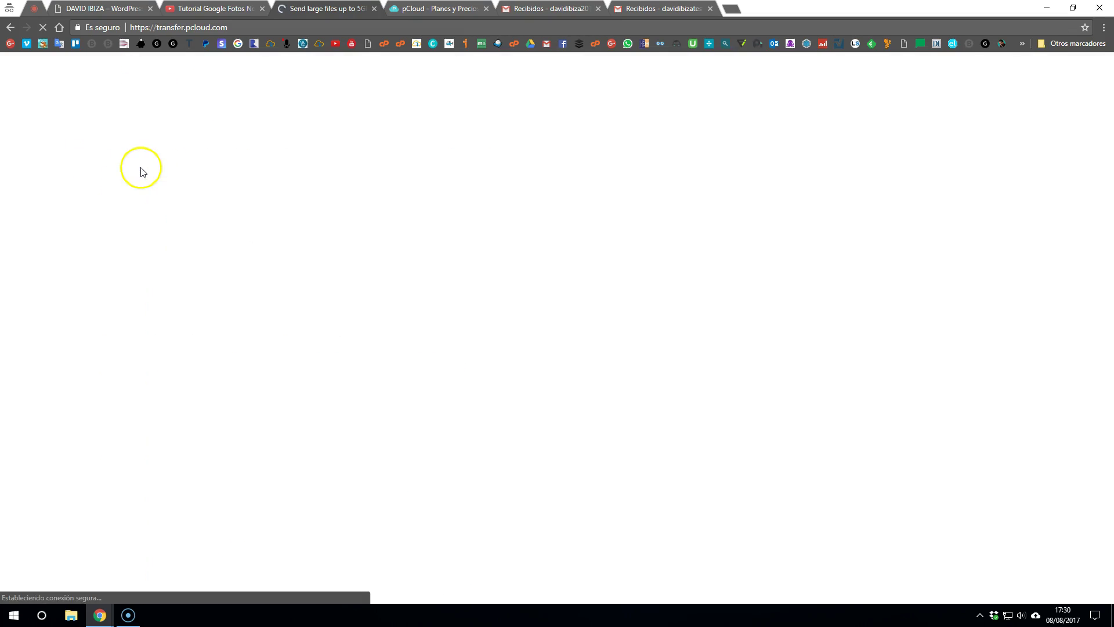
- Close the pCloud plans and pricing page and enlarge the pCloud Transfer page one level
{"action": "left_click", "coordinate": [486, 8]}
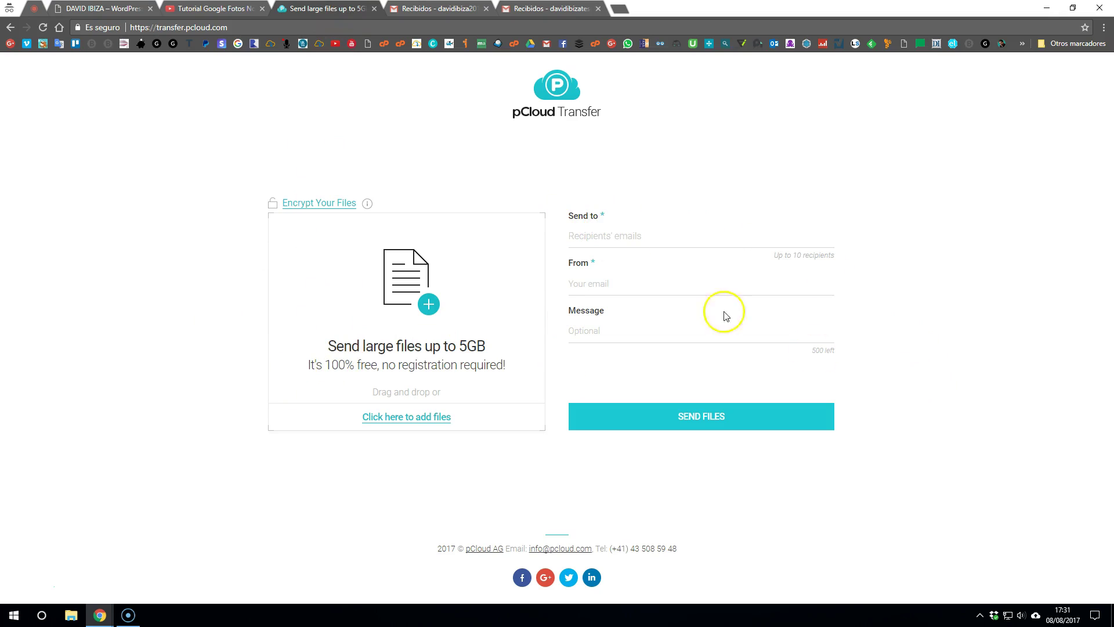
{"action": "key", "text": "ctrl+plus"}
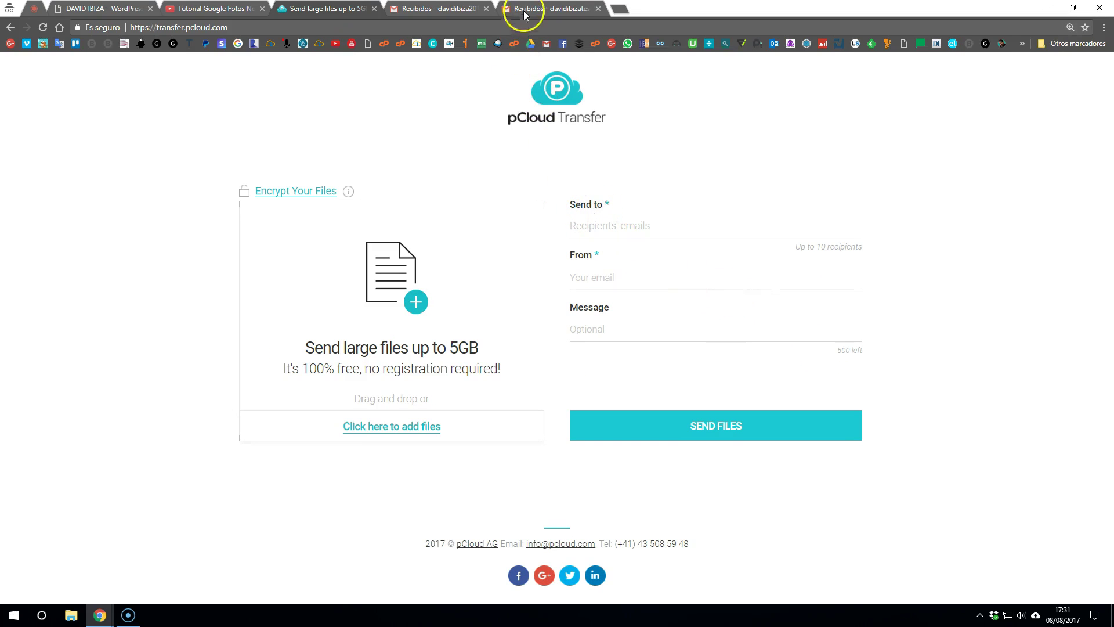
- Check both Gmail inboxes and view the list of signed-in accounts for the sender and recipient addresses
{"action": "left_click", "coordinate": [469, 9]}
{"action": "left_click", "coordinate": [511, 10]}
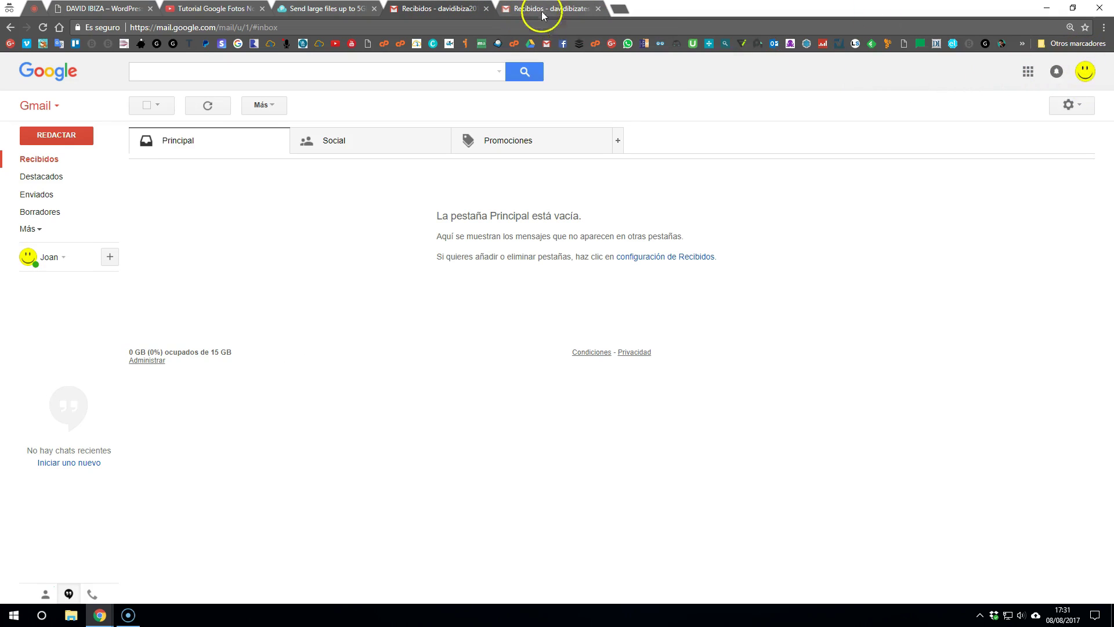
{"action": "left_click", "coordinate": [542, 11]}
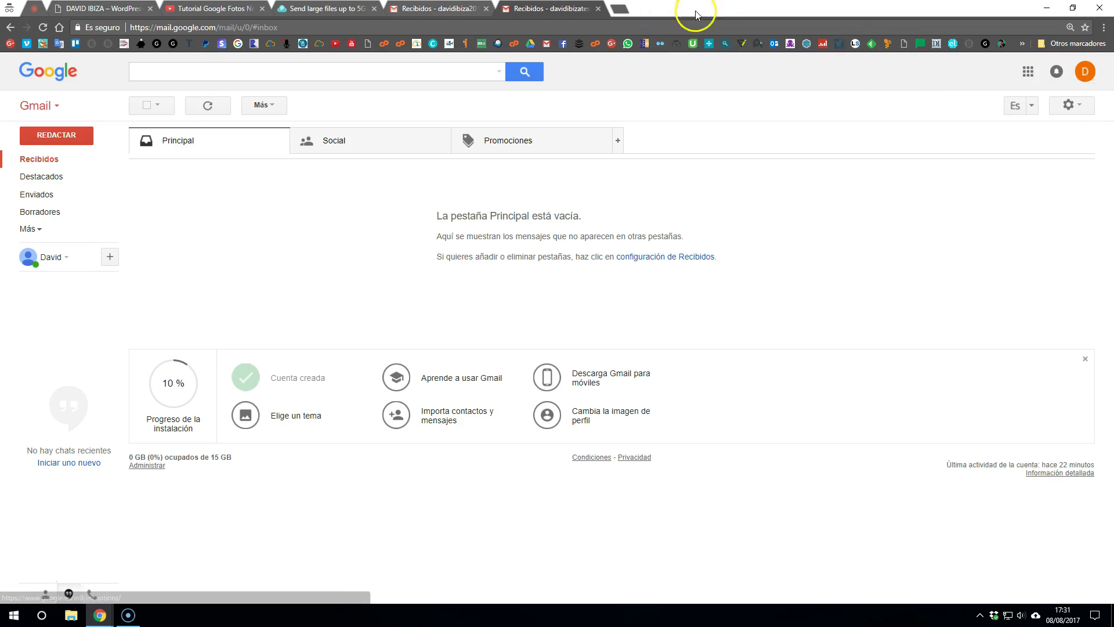
{"action": "left_click", "coordinate": [1095, 74]}
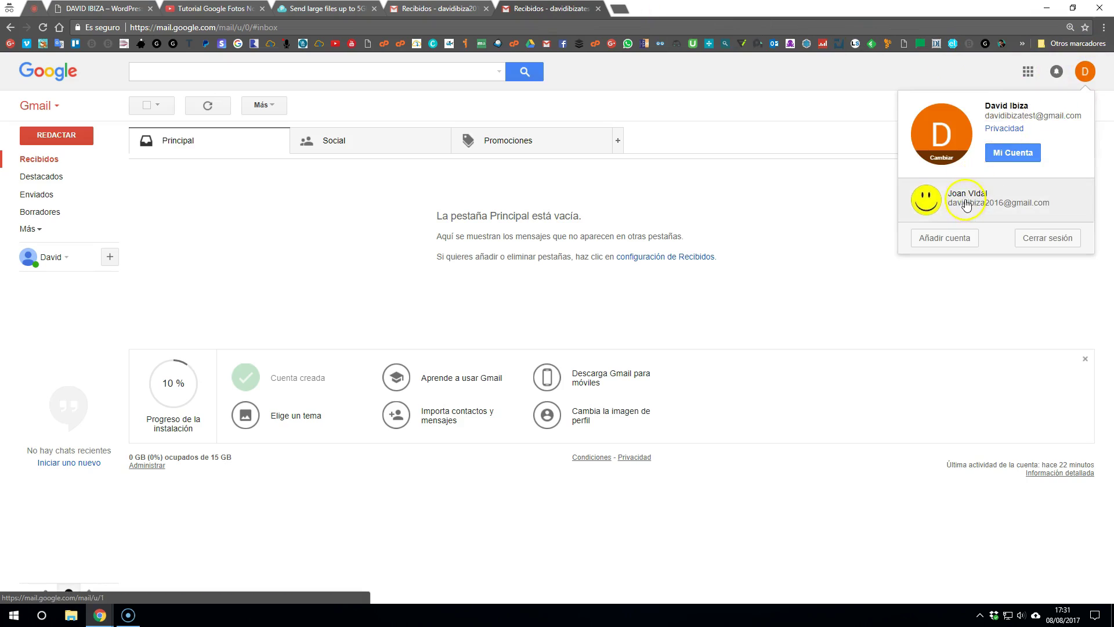
{"action": "left_click", "coordinate": [965, 204]}
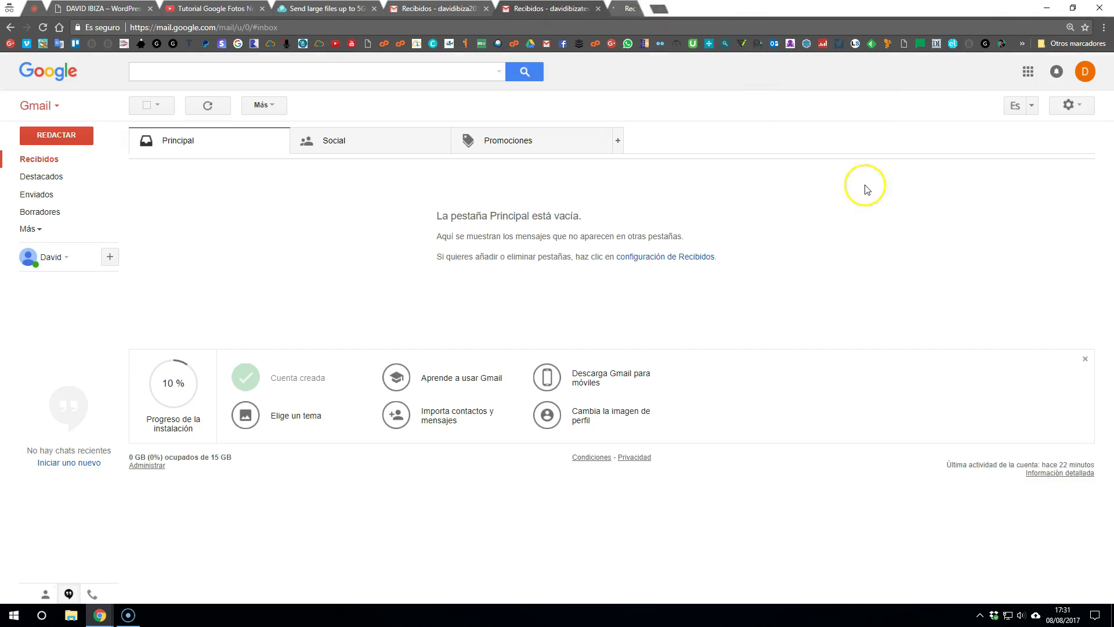
{"action": "left_click", "coordinate": [1084, 72]}
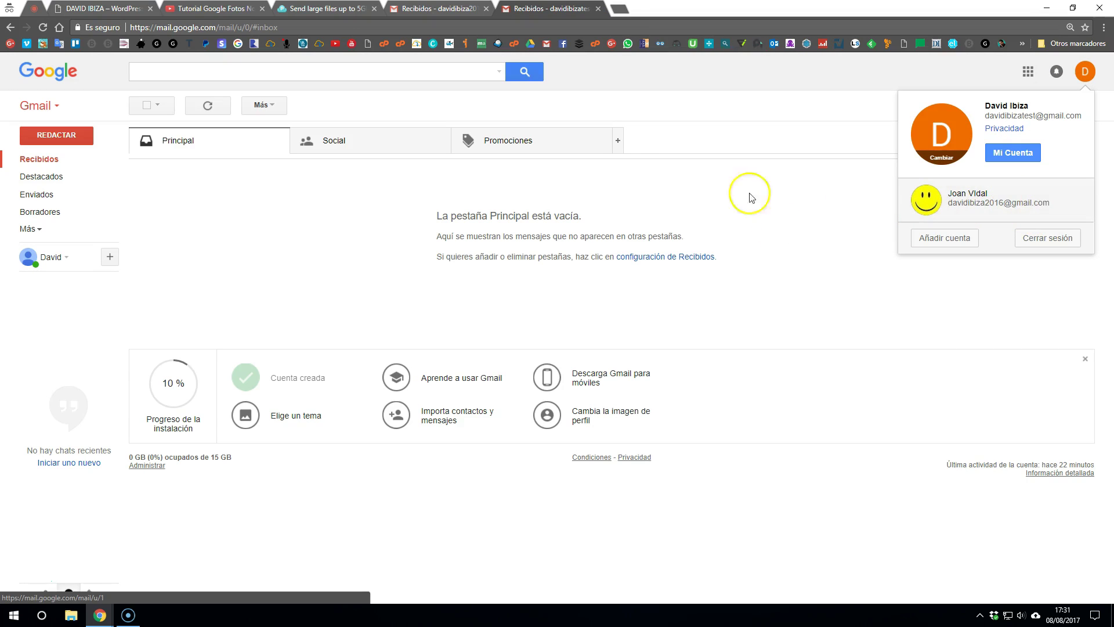
- Fill in the recipient's and sender's e-mails in the pCloud Transfer form, with a message beginning "Las fotos de la boda"
{"action": "left_click", "coordinate": [307, 9]}
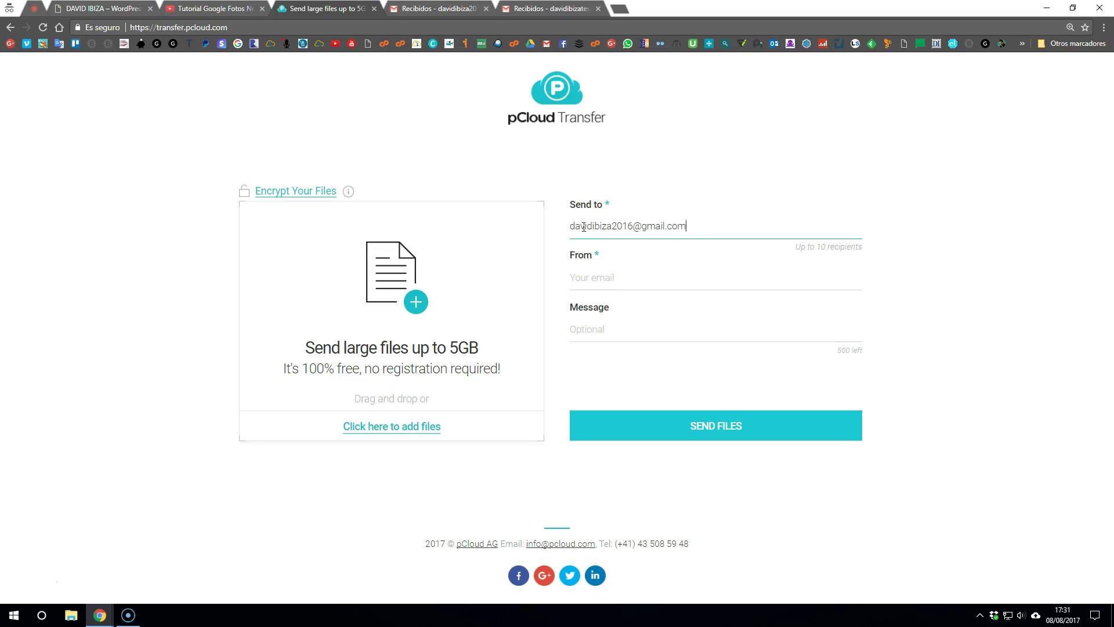
{"action": "left_click", "coordinate": [605, 279]}
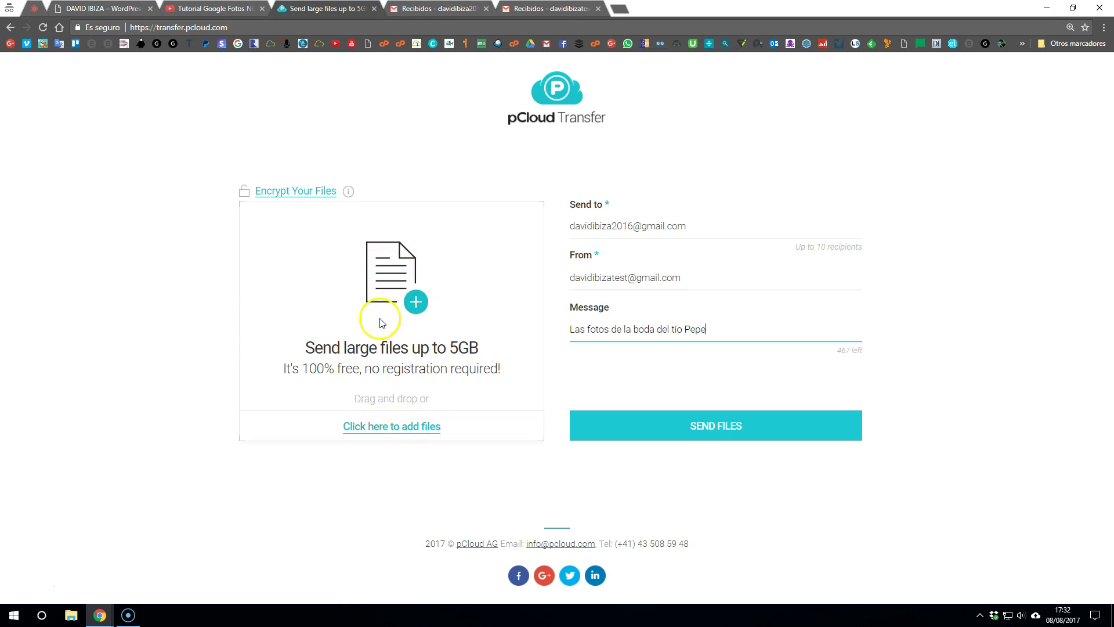
- Start adding files to the transfer and browse to the Descargas folder
{"action": "left_click", "coordinate": [398, 426]}
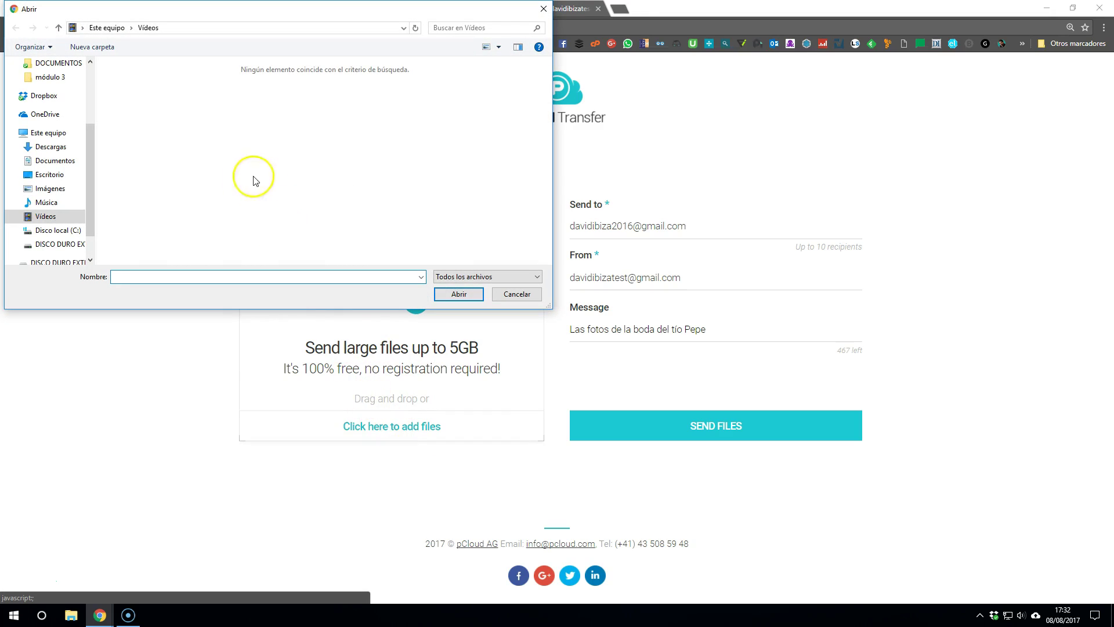
{"action": "left_click", "coordinate": [51, 146]}
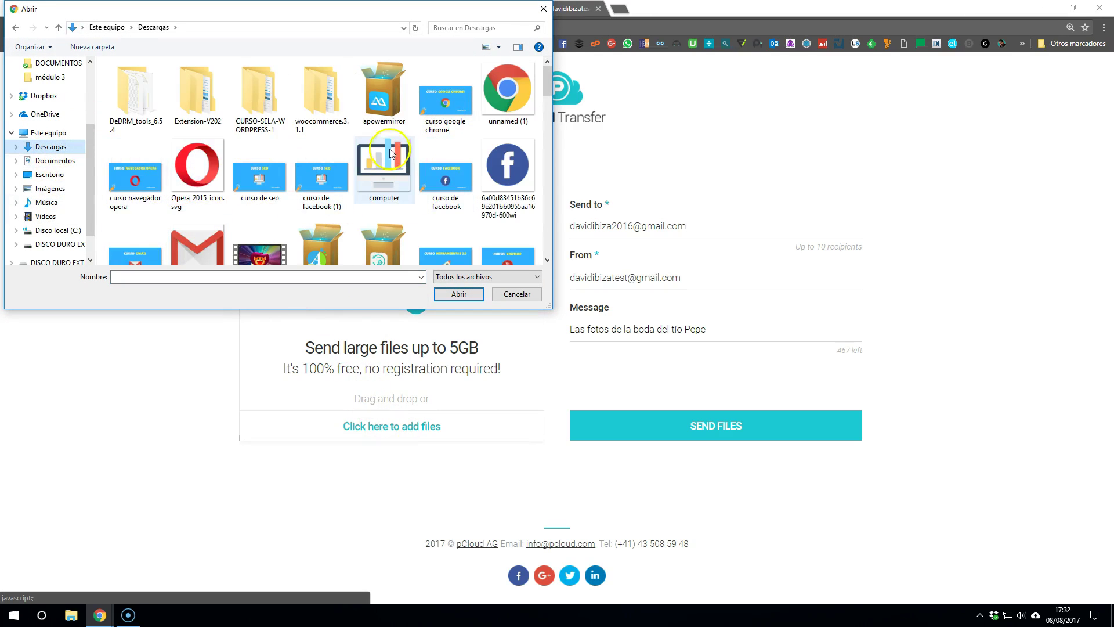
{"action": "left_click", "coordinate": [441, 107]}
{"action": "left_click", "coordinate": [445, 177], "text": "ctrl"}
{"action": "left_click", "coordinate": [140, 177], "text": "ctrl"}
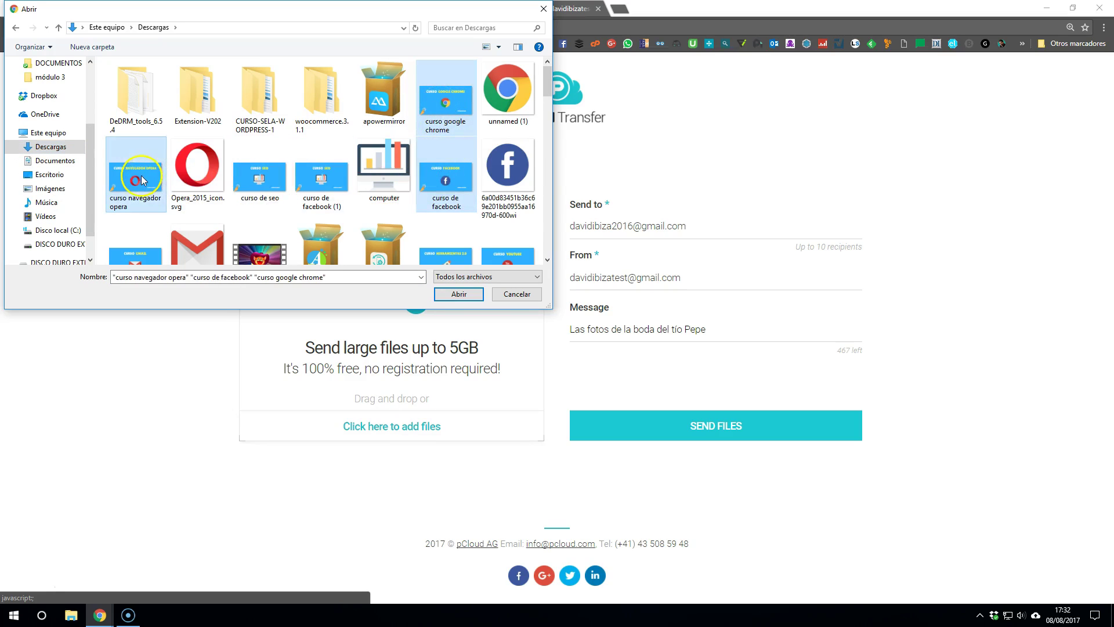
{"action": "left_click", "coordinate": [444, 102]}
{"action": "left_click", "coordinate": [445, 174]}
- Add the images curso google chrome, curso de facebook, curso de facebook (1) and curso navegador opera to the transfer
{"action": "left_click", "coordinate": [429, 100]}
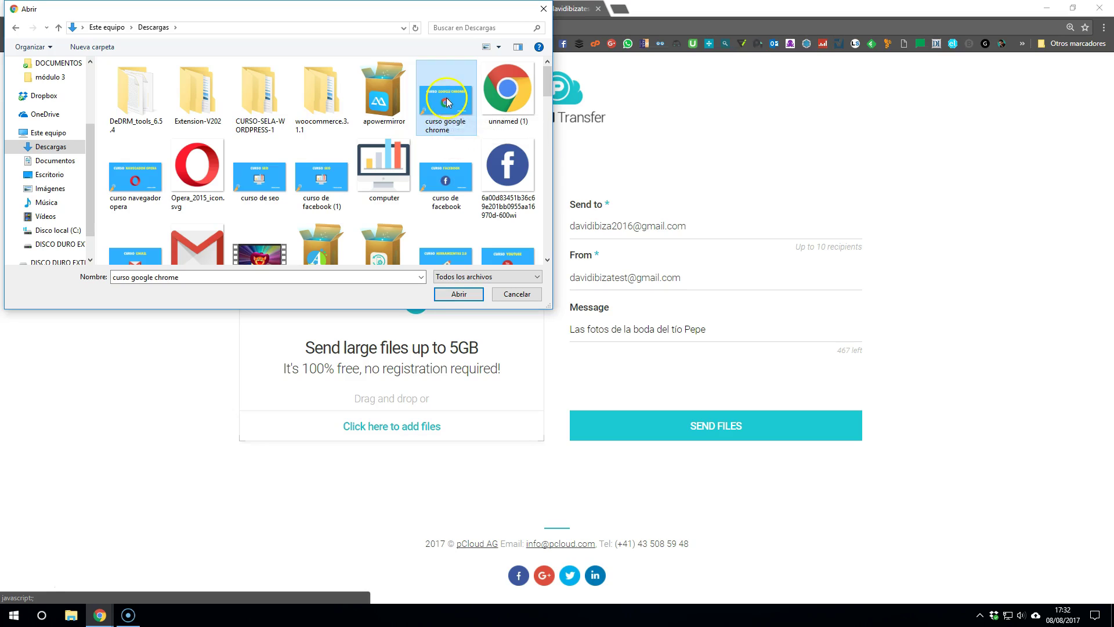
{"action": "left_click", "coordinate": [445, 177], "text": "ctrl"}
{"action": "left_click", "coordinate": [318, 191], "text": "ctrl"}
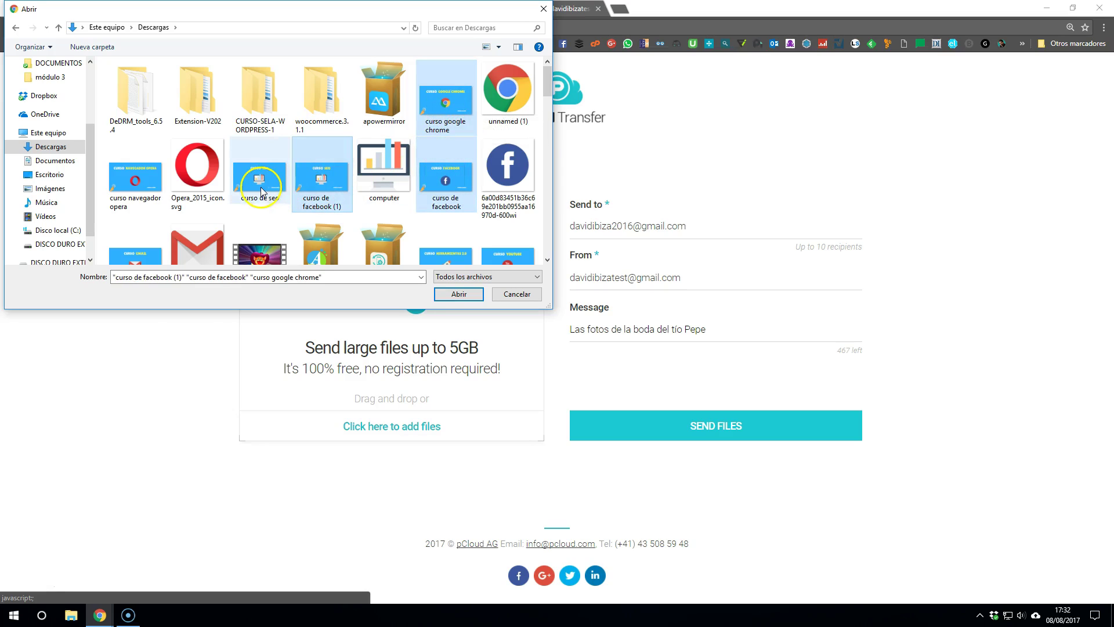
{"action": "left_click", "coordinate": [135, 174], "text": "ctrl"}
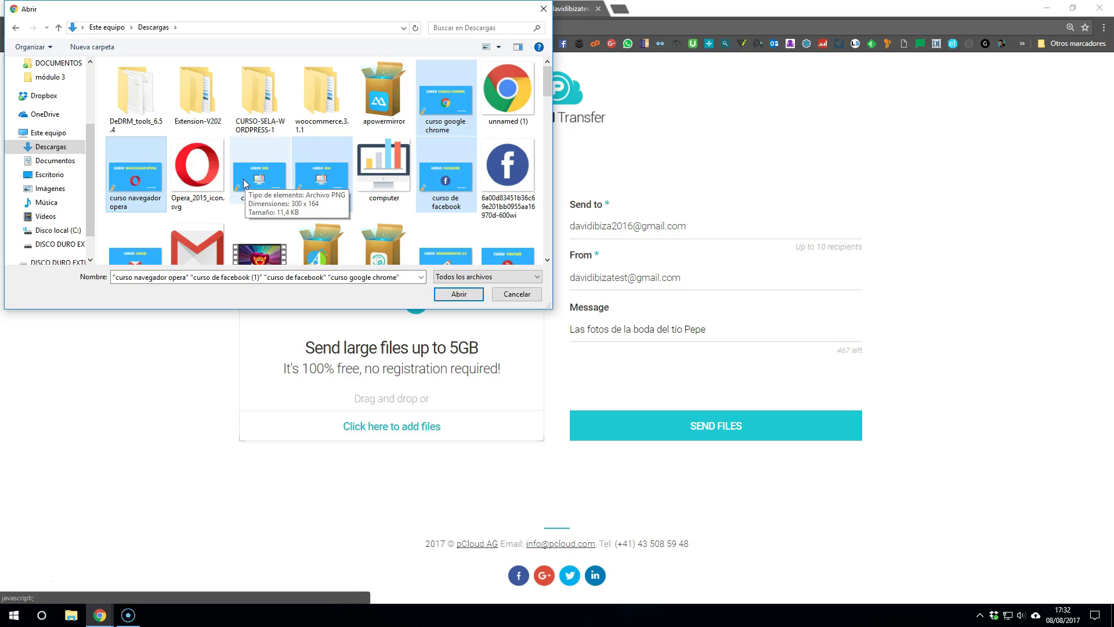
{"action": "left_click", "coordinate": [456, 296]}
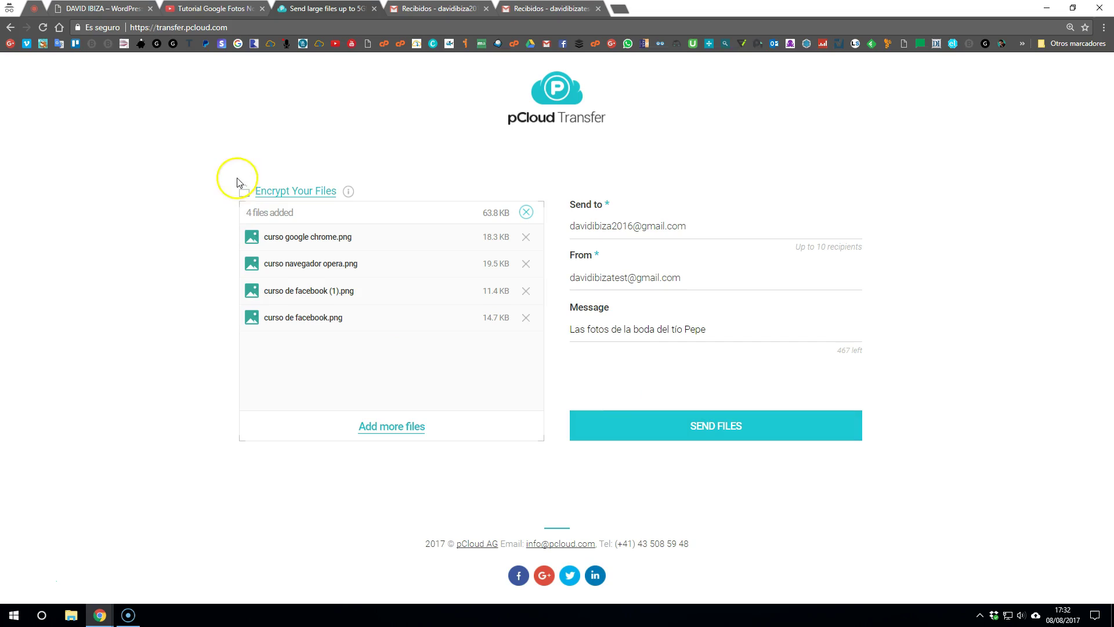
- Encrypt the added files, entering and repeating the encryption password, and enable encryption
{"action": "left_click", "coordinate": [273, 191]}
{"action": "left_click", "coordinate": [315, 277]}
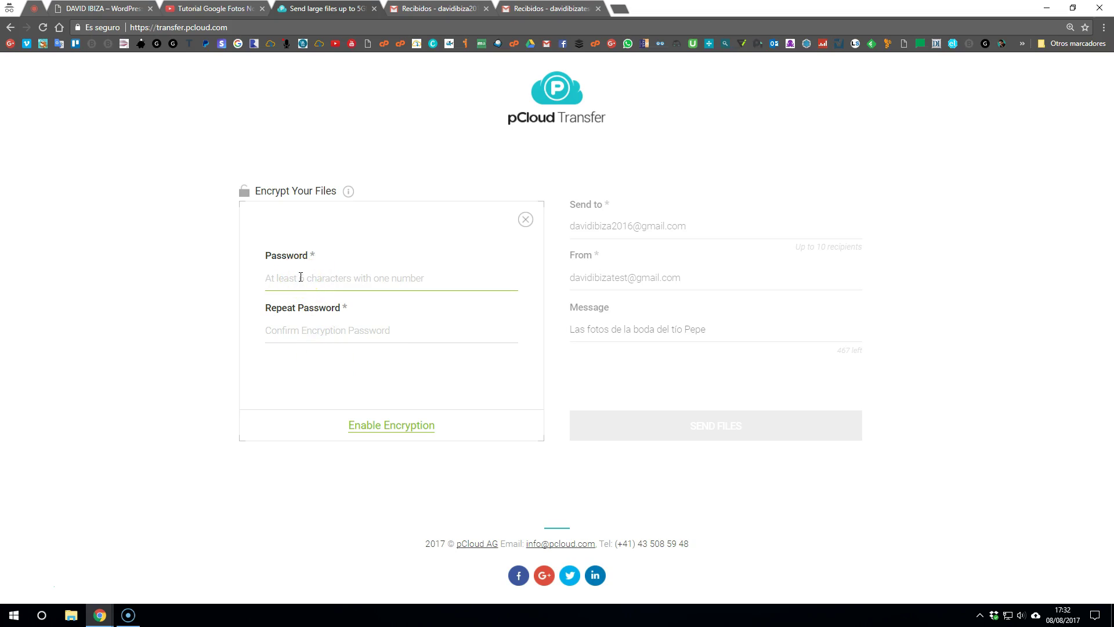
{"action": "type", "text": "••"}
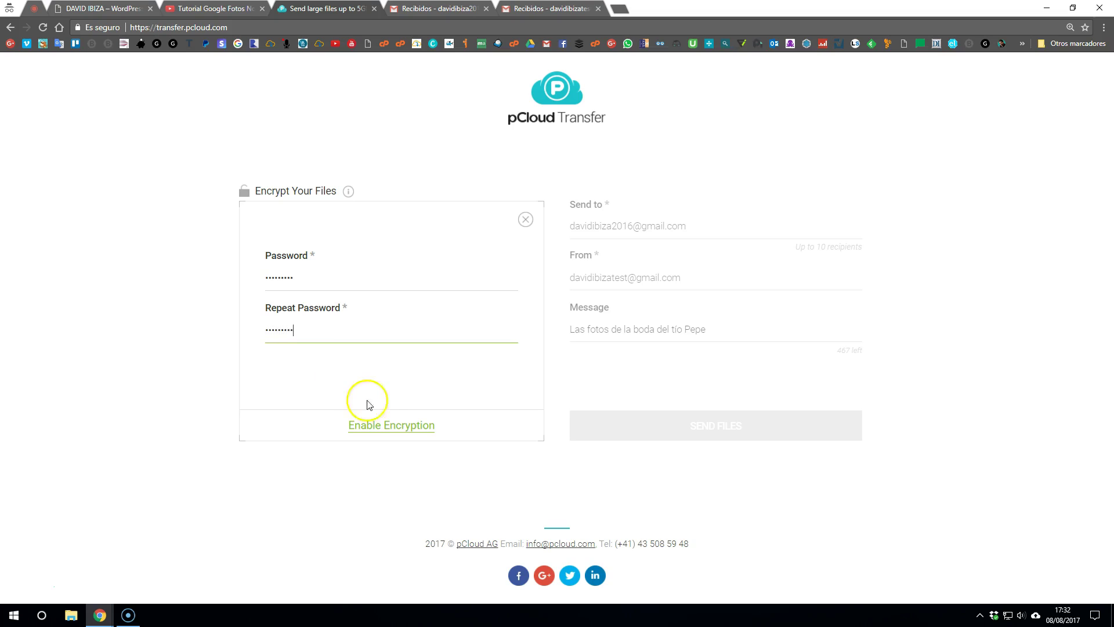
{"action": "left_click", "coordinate": [390, 432]}
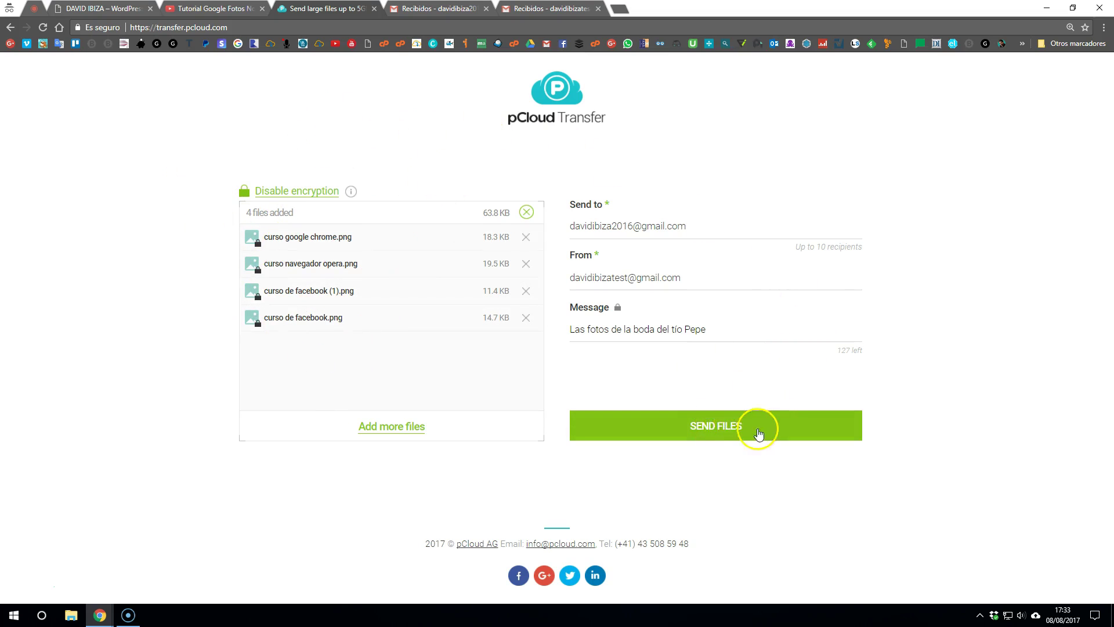
- Send the encrypted files to the recipient
{"action": "left_click", "coordinate": [719, 431]}
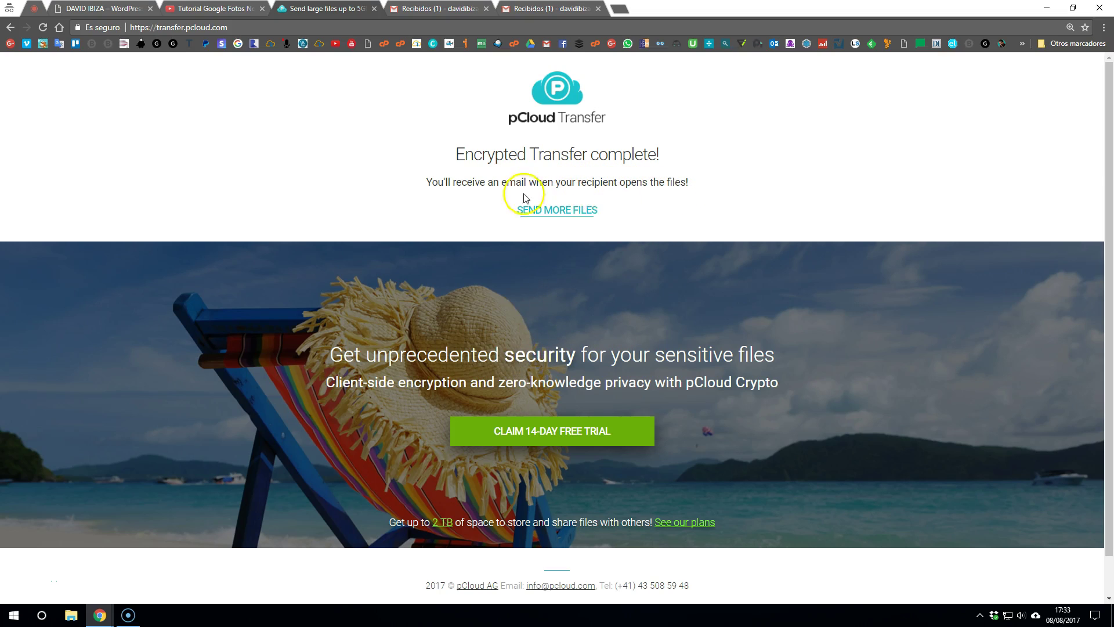
{"action": "mouse_move", "coordinate": [559, 213]}
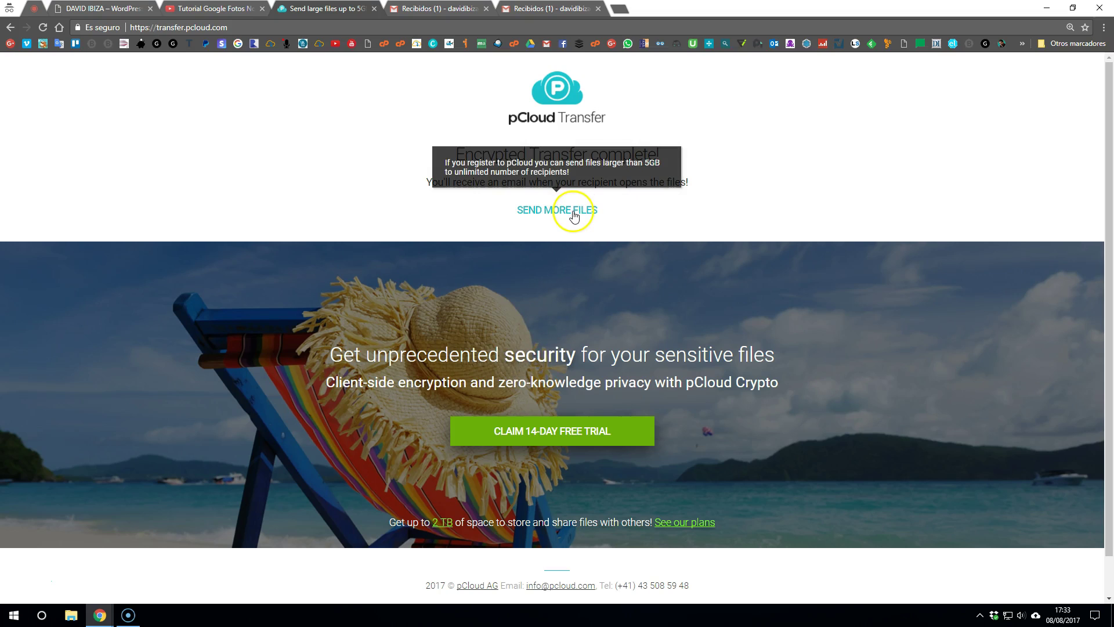
- Switch to the sender's Gmail inbox and read the pCloud Transfer confirmation e-mail about the sent encrypted files
{"action": "left_click", "coordinate": [444, 14]}
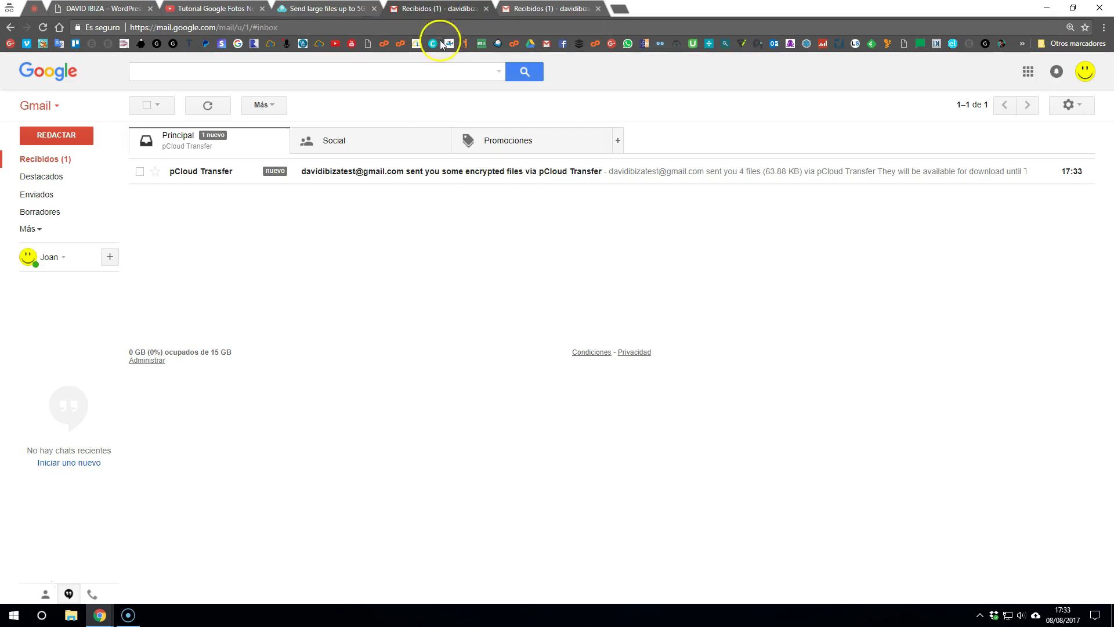
{"action": "left_click", "coordinate": [526, 12]}
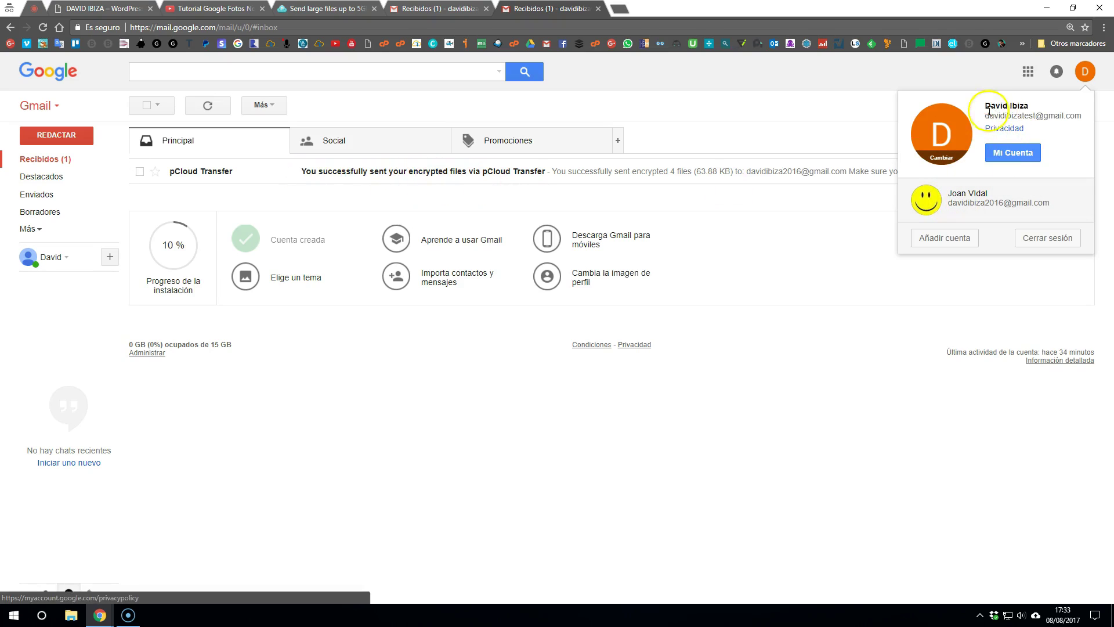
{"action": "left_click", "coordinate": [913, 75]}
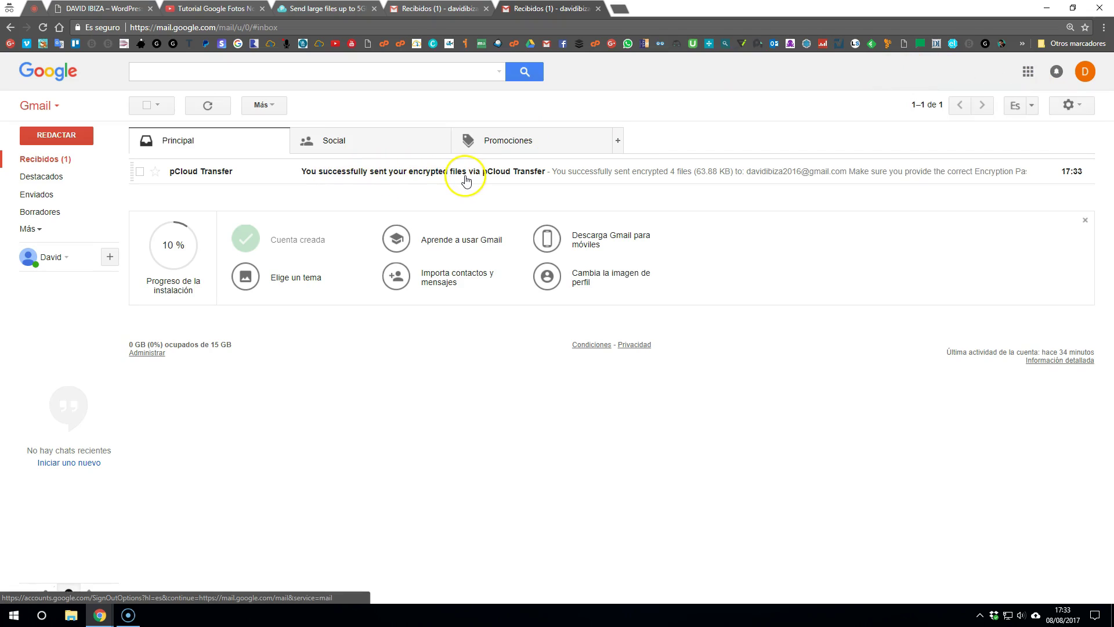
{"action": "left_click", "coordinate": [522, 178]}
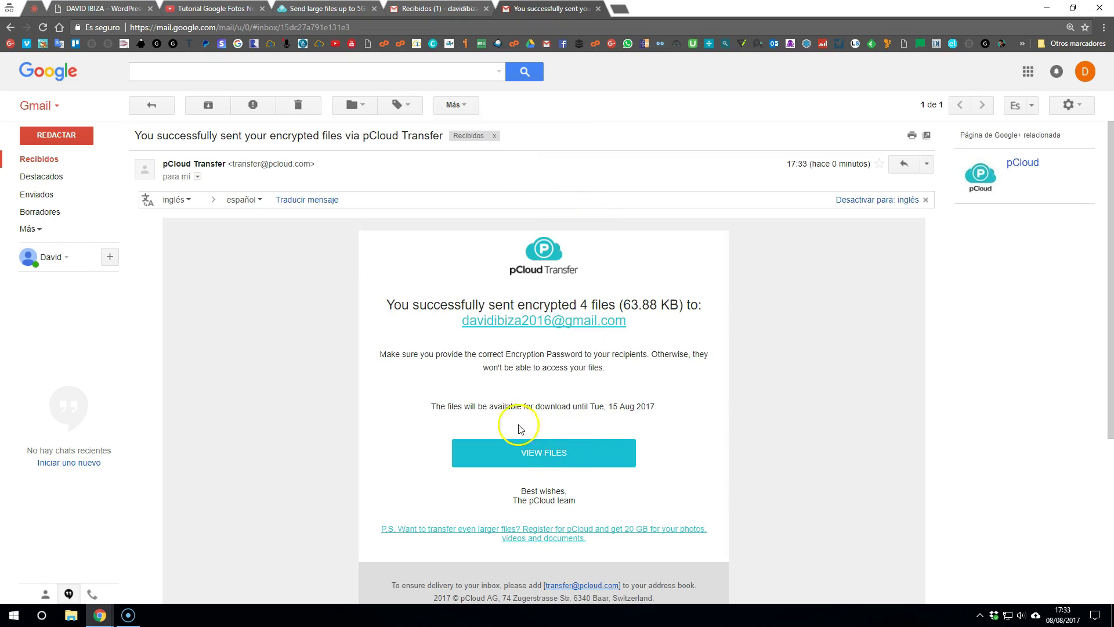
{"action": "left_click_drag", "start_coordinate": [391, 305], "coordinate": [623, 303]}
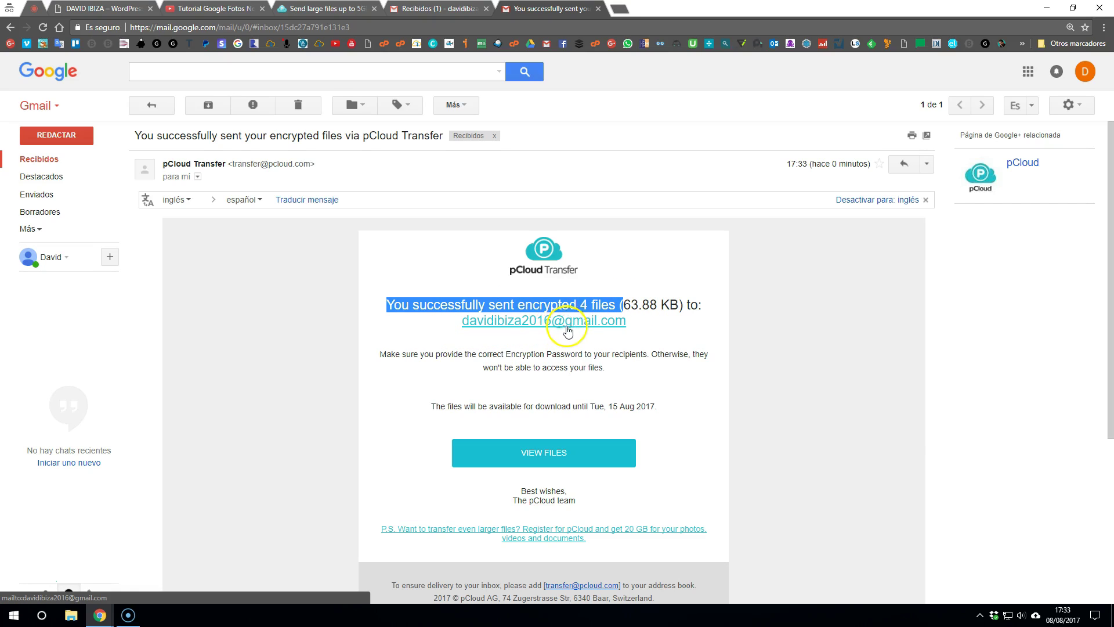
{"action": "left_click", "coordinate": [568, 15]}
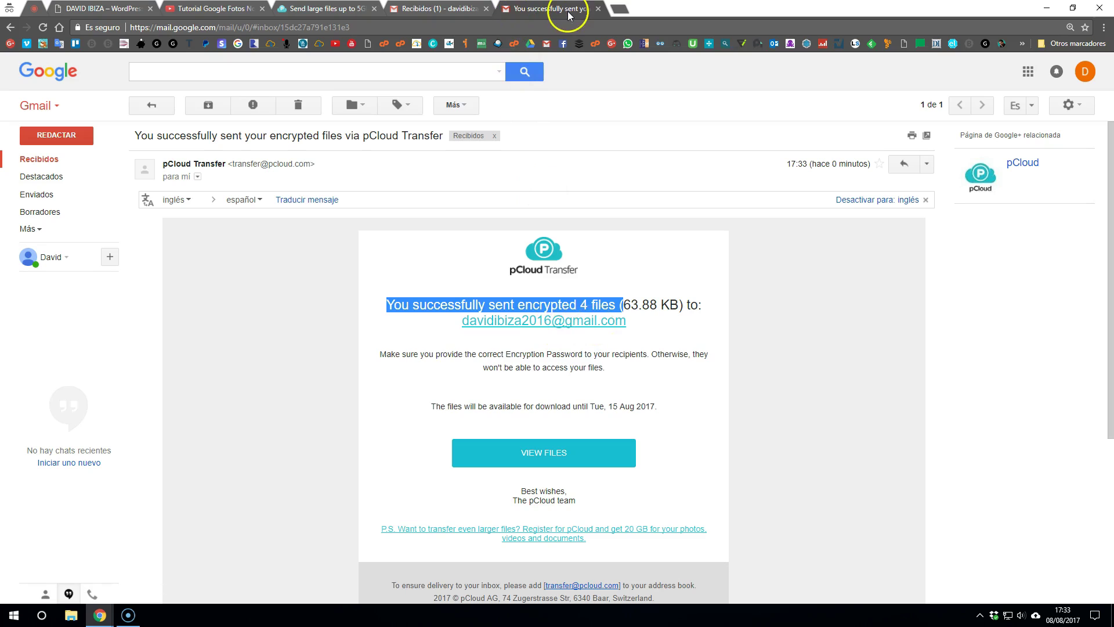
- Check the account of the recipient's Gmail inbox and open the pCloud Transfer e-mail announcing the encrypted files
{"action": "left_click", "coordinate": [437, 7]}
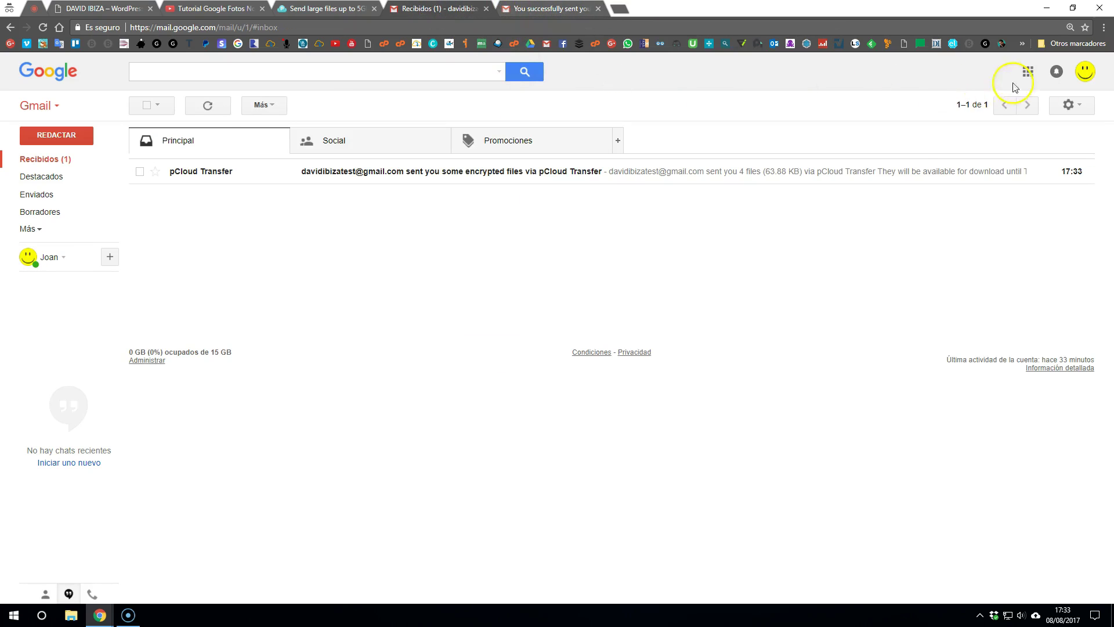
{"action": "left_click", "coordinate": [1085, 74]}
{"action": "left_click", "coordinate": [957, 119]}
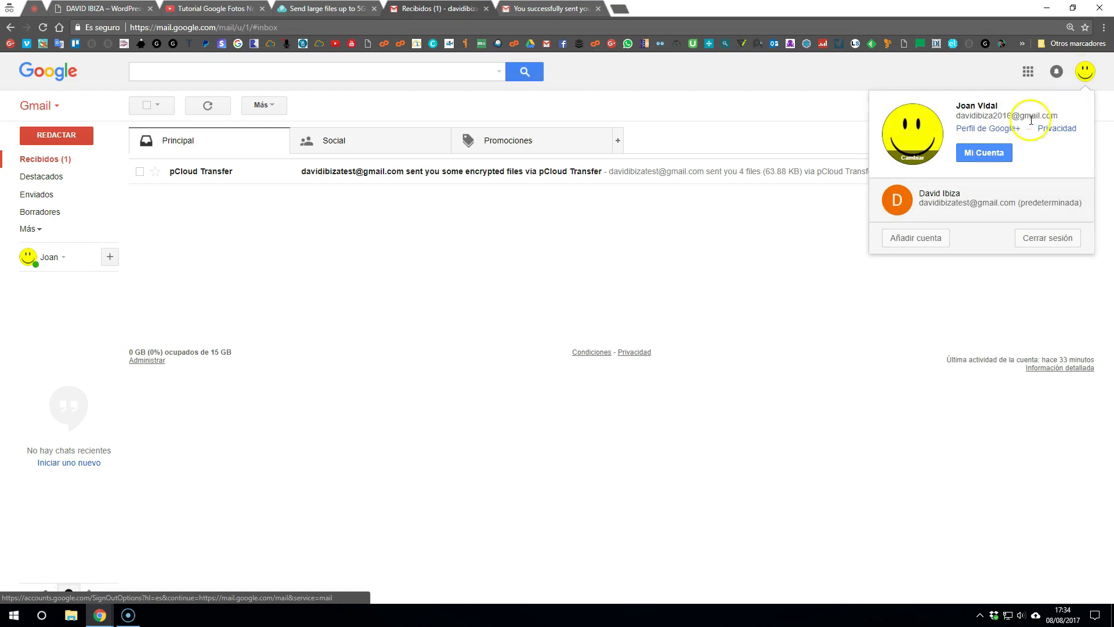
{"action": "left_click", "coordinate": [644, 89]}
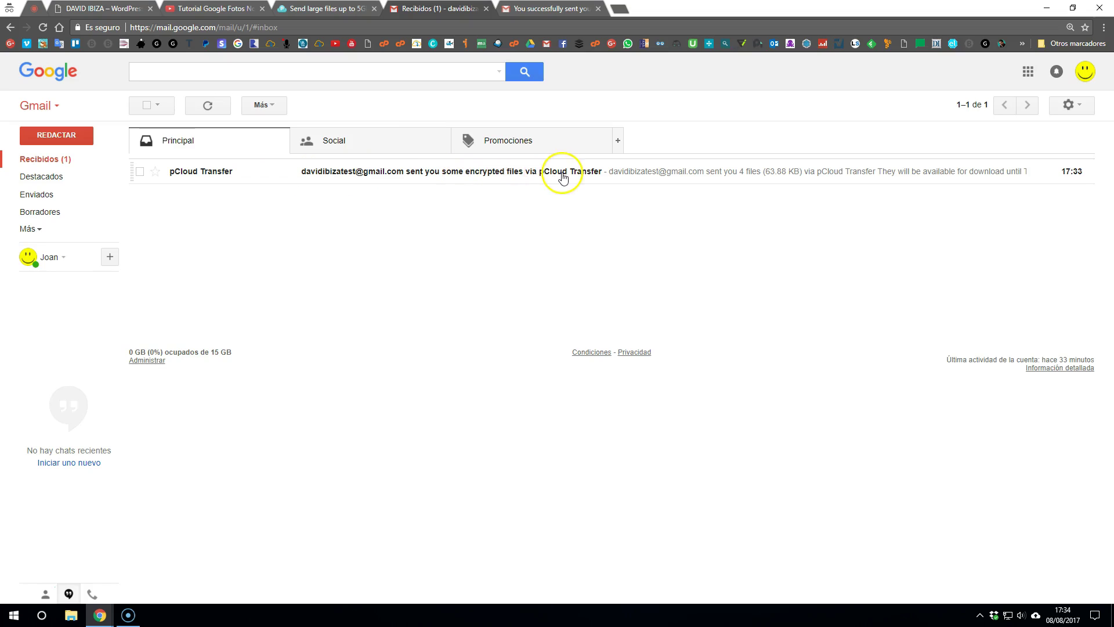
{"action": "left_click", "coordinate": [538, 176]}
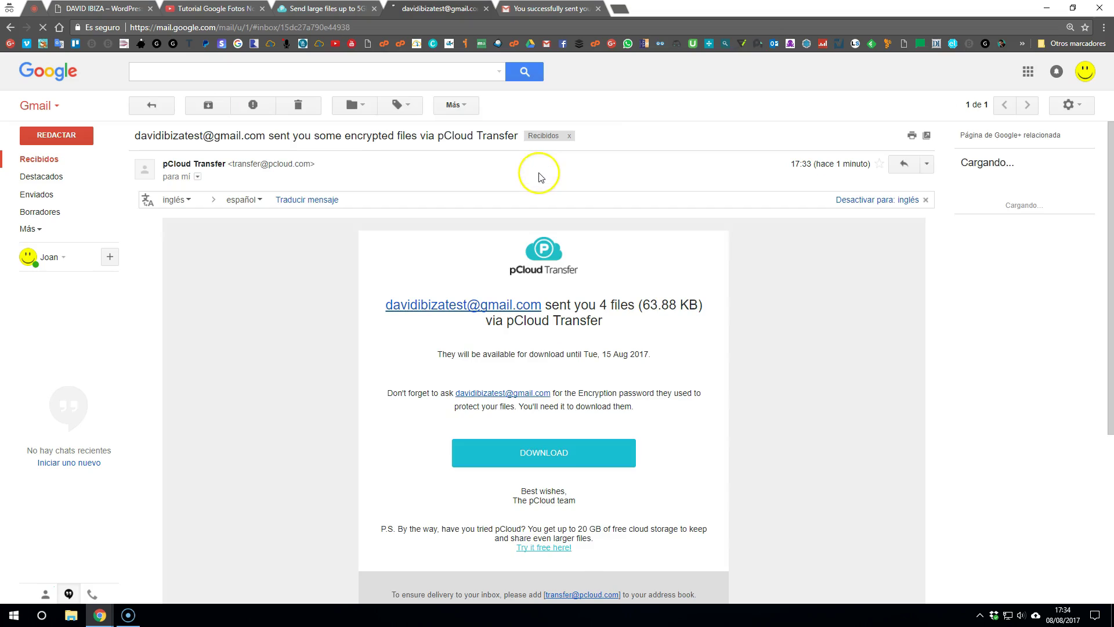
{"action": "scroll", "coordinate": [801, 418], "scroll_direction": "down", "scroll_amount": 1}
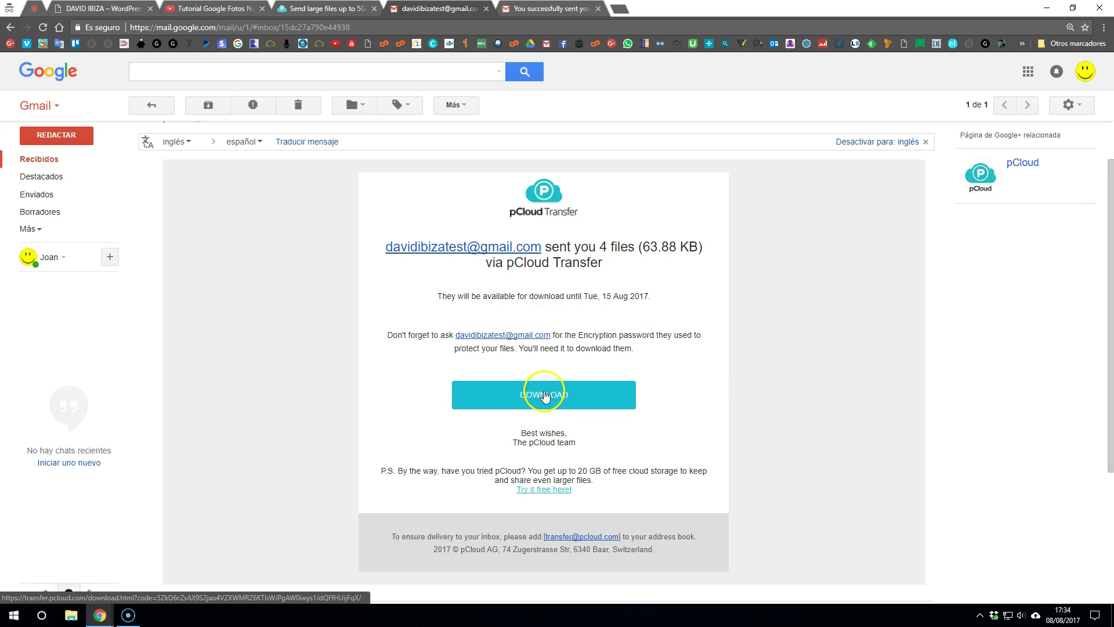
- Follow the e-mail's download link, enter the encryption password and show the encrypted files
{"action": "left_click", "coordinate": [545, 396]}
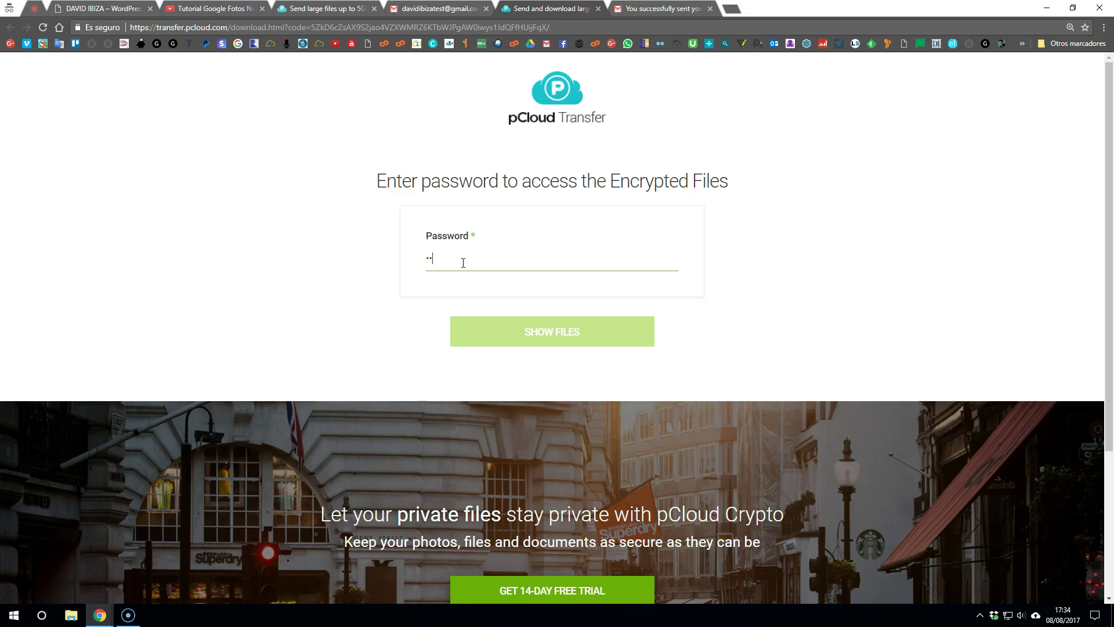
{"action": "type", "text": "••"}
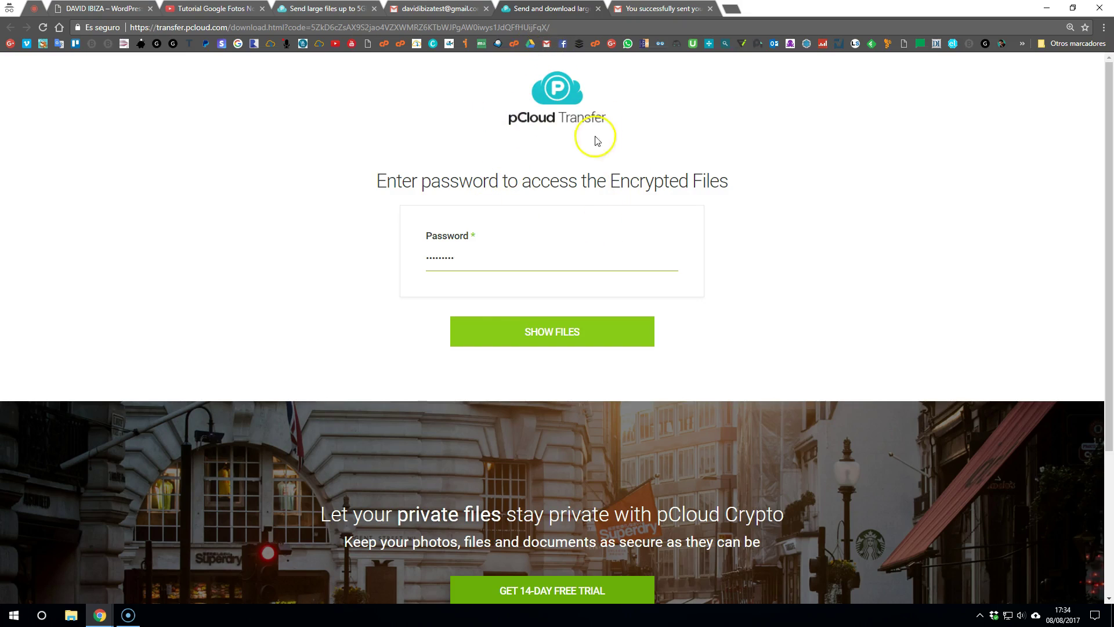
{"action": "left_click", "coordinate": [554, 328]}
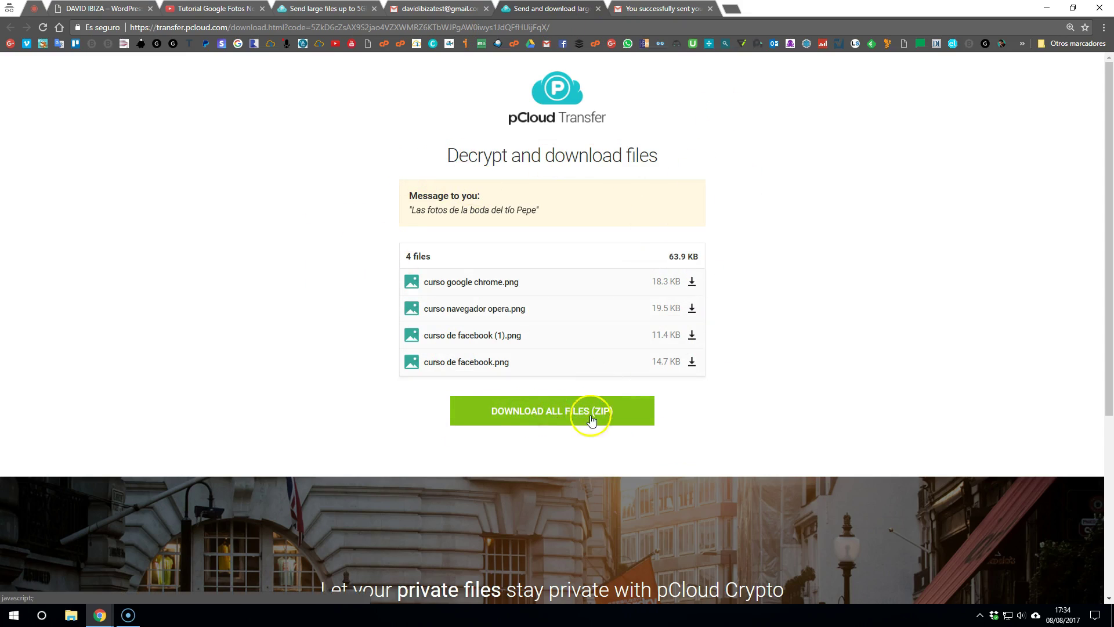
- Download all files as a ZIP into the Vídeos folder and show the downloaded archive in its folder
{"action": "left_click", "coordinate": [573, 413]}
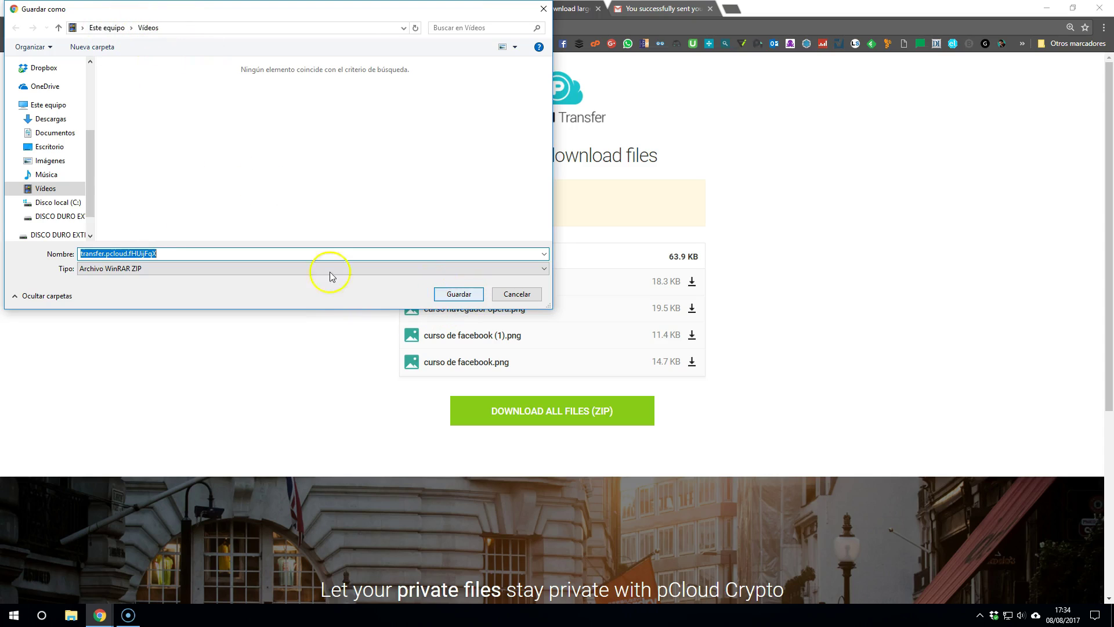
{"action": "left_click", "coordinate": [456, 293]}
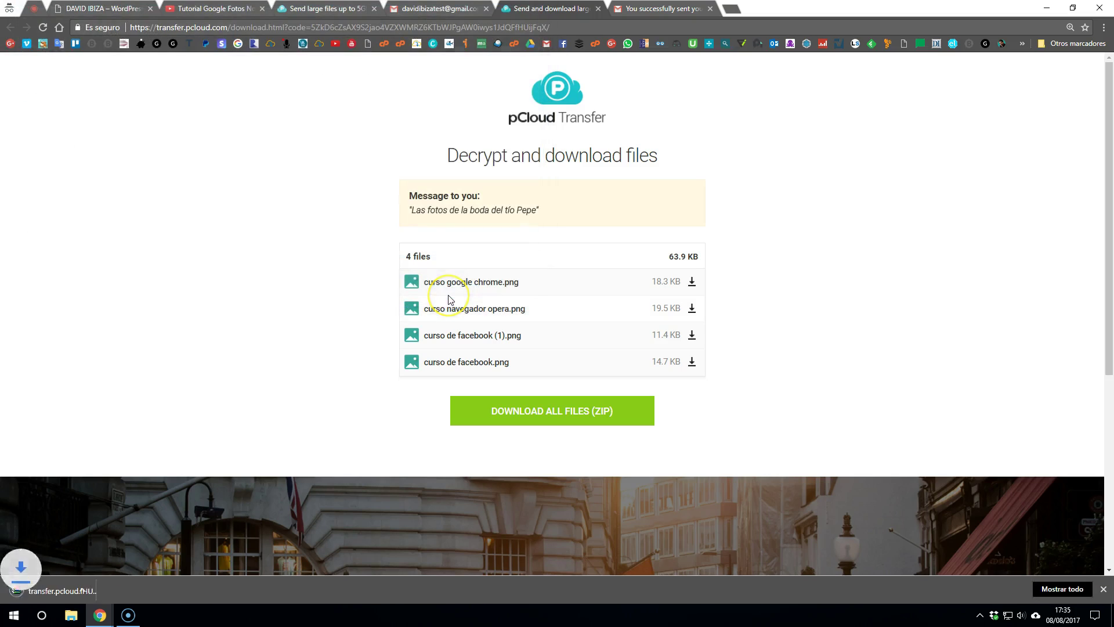
{"action": "right_click", "coordinate": [70, 589]}
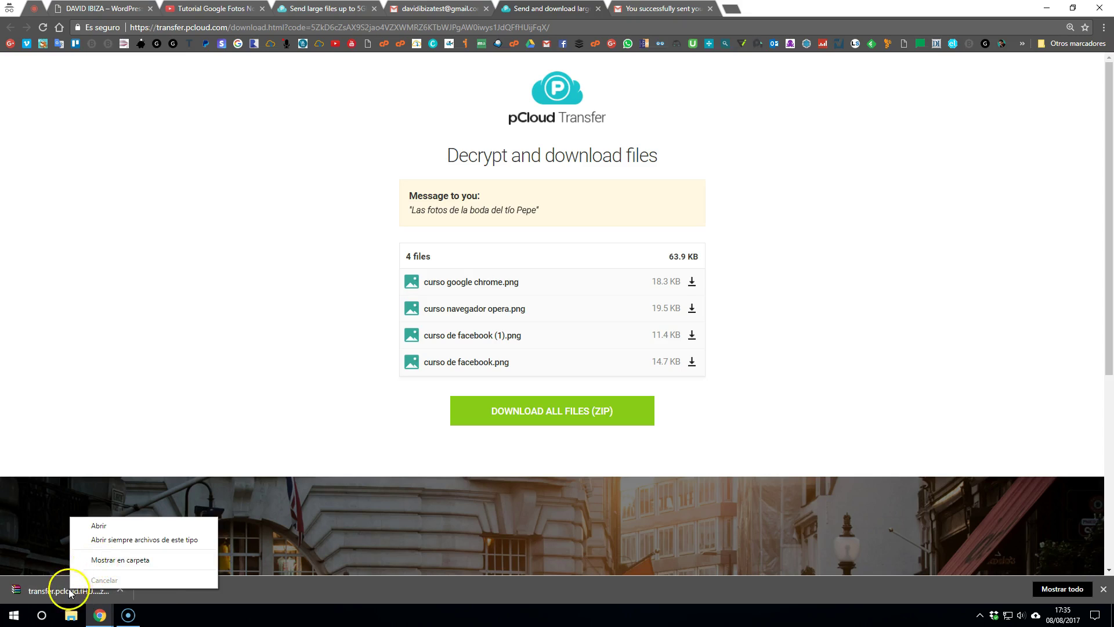
{"action": "right_click", "coordinate": [61, 592]}
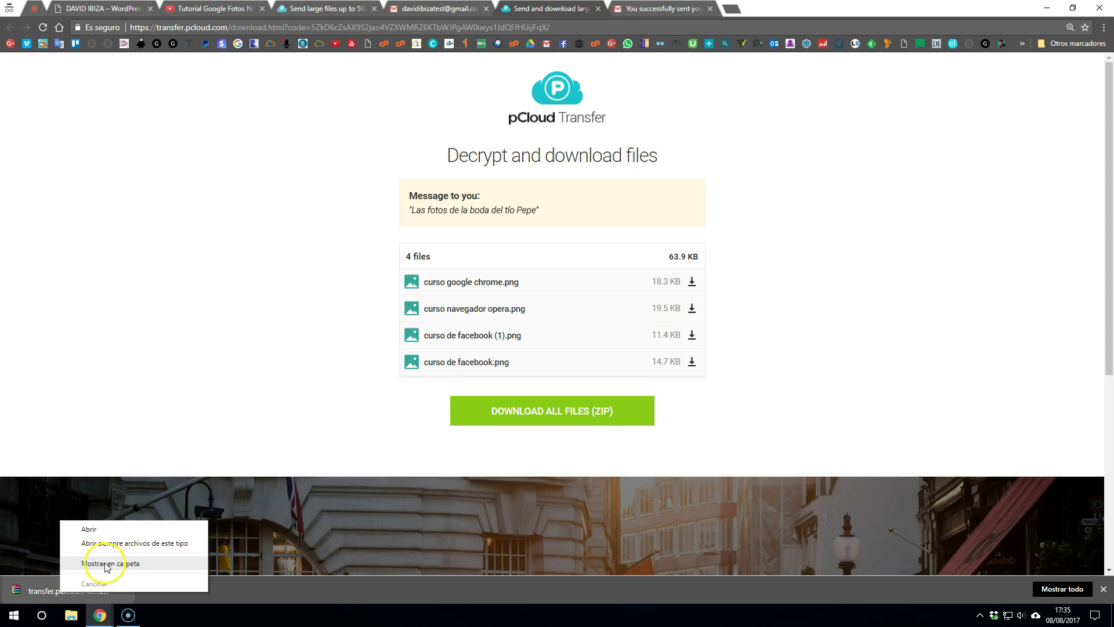
{"action": "left_click", "coordinate": [110, 563]}
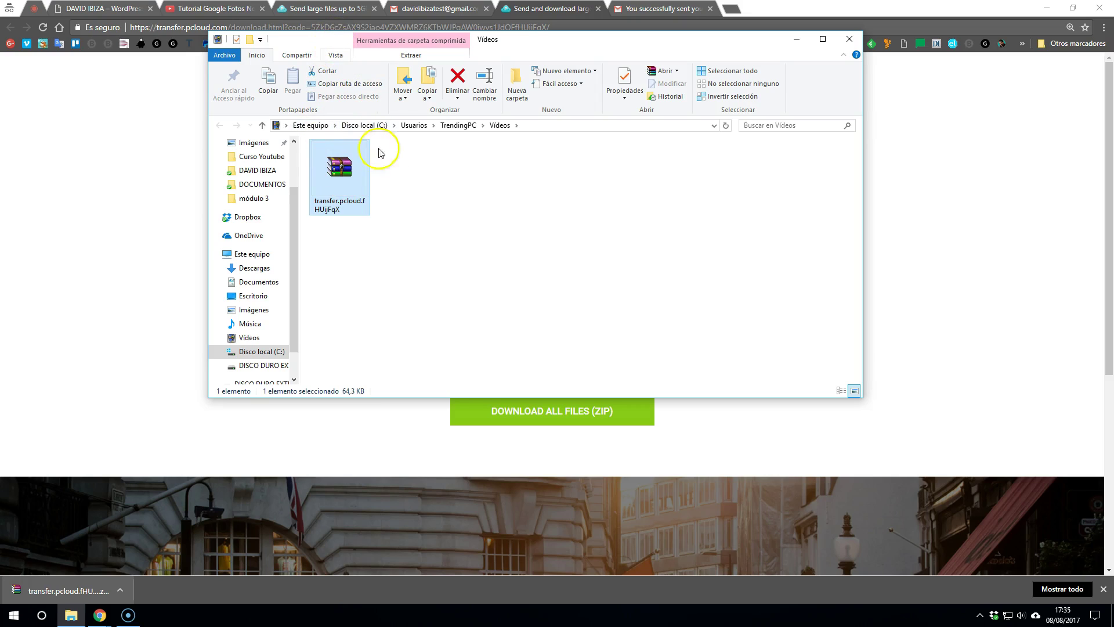
- Extract the downloaded pCloud archive into a folder with the archive's own name in Vídeos
{"action": "left_click", "coordinate": [340, 170]}
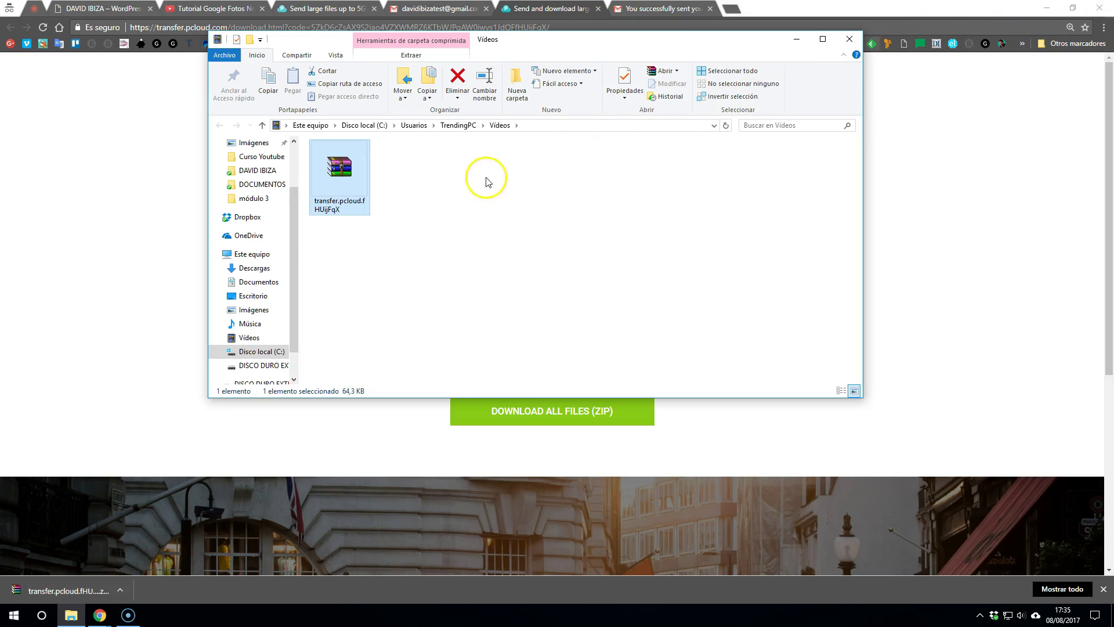
{"action": "right_click", "coordinate": [334, 169]}
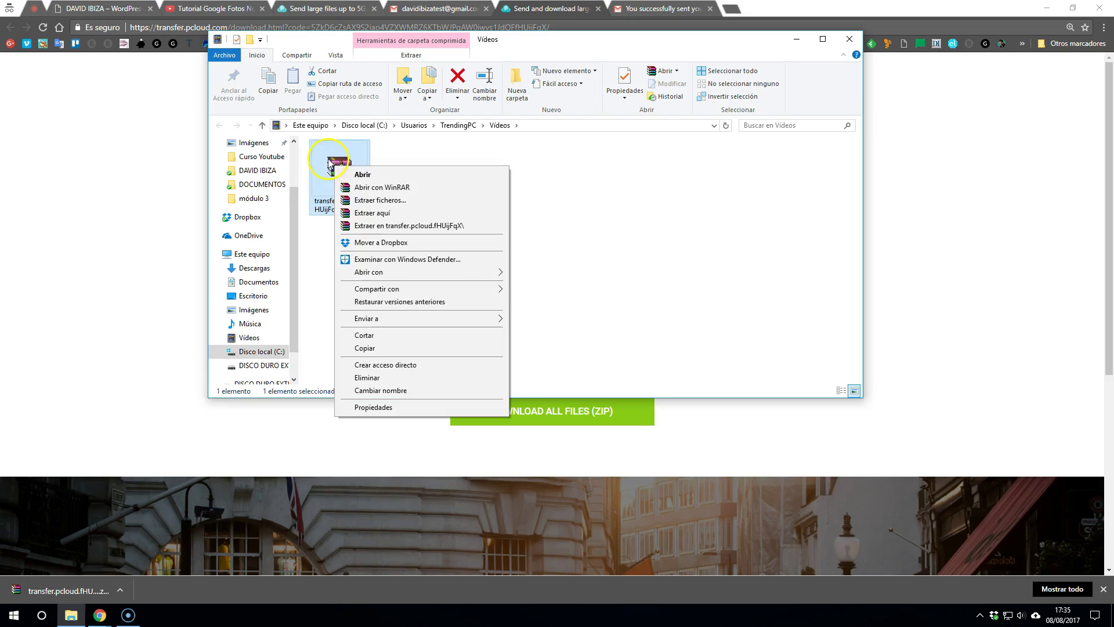
{"action": "right_click", "coordinate": [329, 159]}
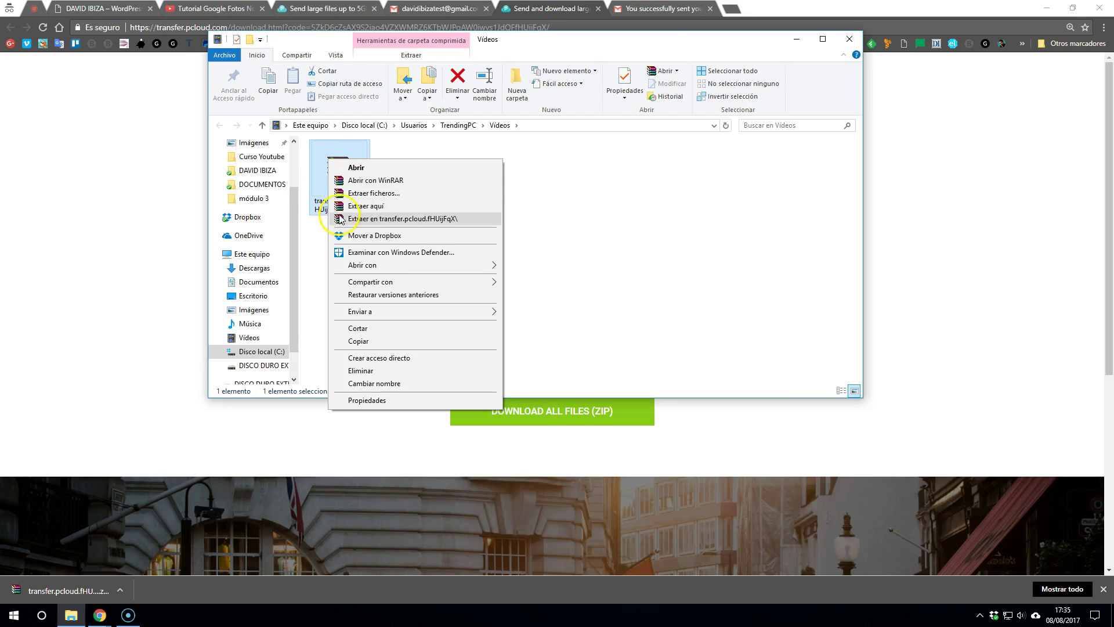
{"action": "left_click", "coordinate": [419, 219]}
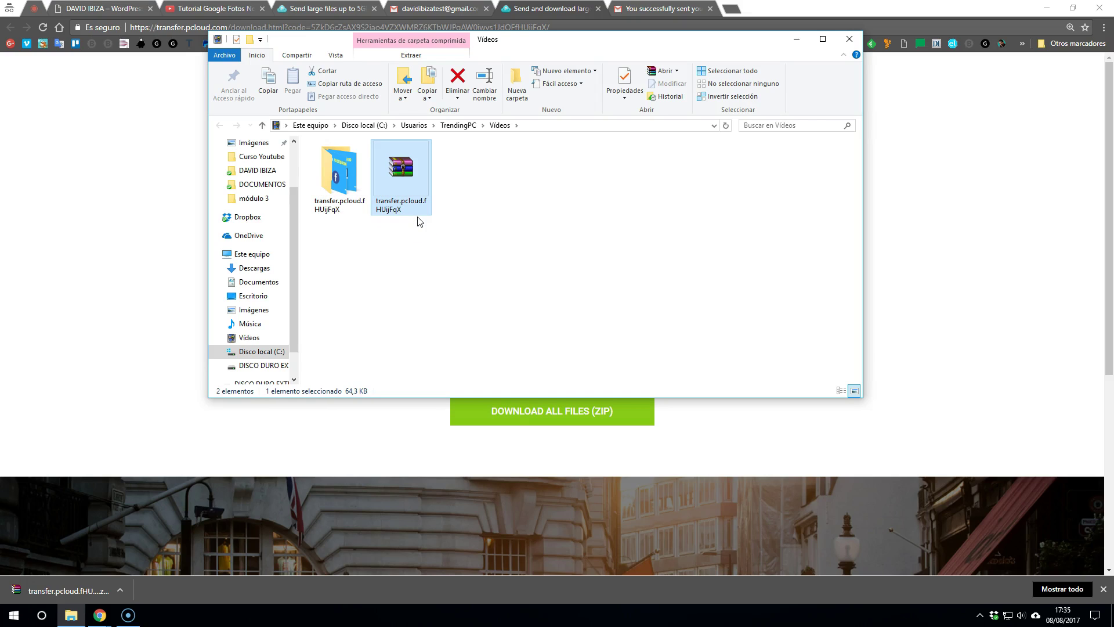
- Open the extracted folder and select all the images in it
{"action": "double_click", "coordinate": [339, 186]}
{"action": "left_click", "coordinate": [574, 220]}
{"action": "left_click_drag", "start_coordinate": [575, 220], "coordinate": [335, 179]}
{"action": "left_click_drag", "start_coordinate": [559, 221], "coordinate": [342, 176]}
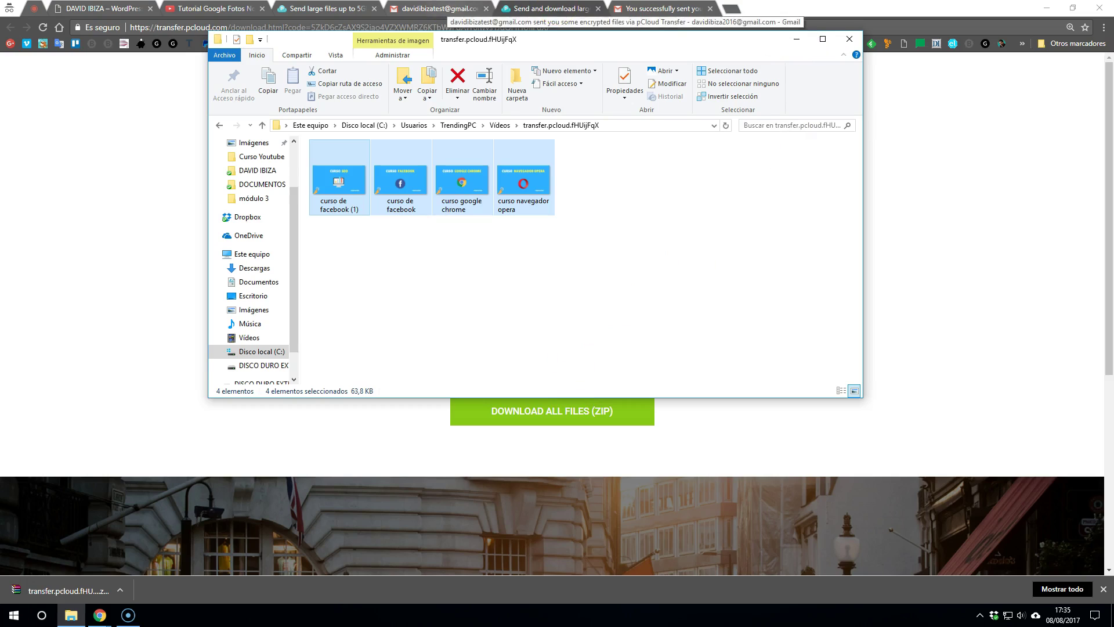
- Return to the sender's Gmail, check the account and look in the inbox for the download notification from pCloud Transfer
{"action": "left_click", "coordinate": [654, 9]}
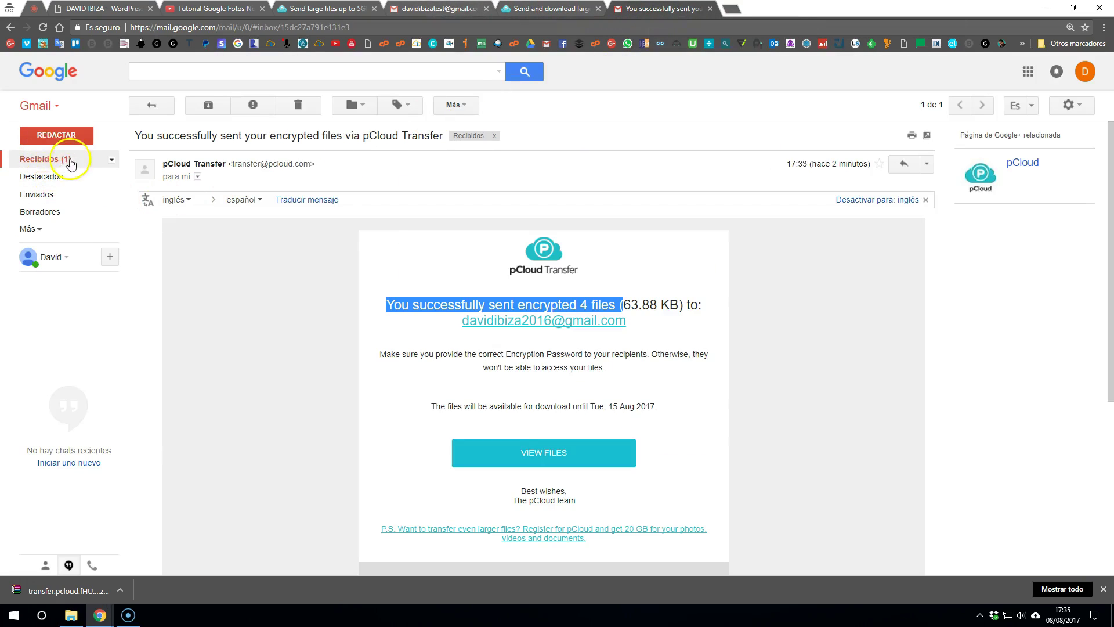
{"action": "left_click", "coordinate": [1084, 71]}
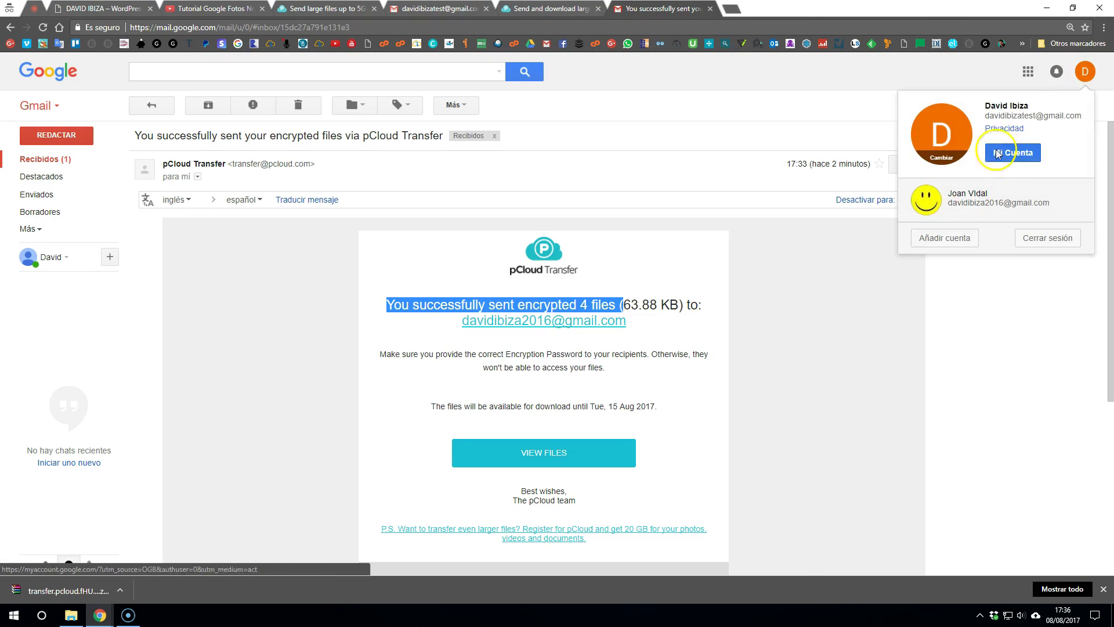
{"action": "left_click", "coordinate": [58, 159]}
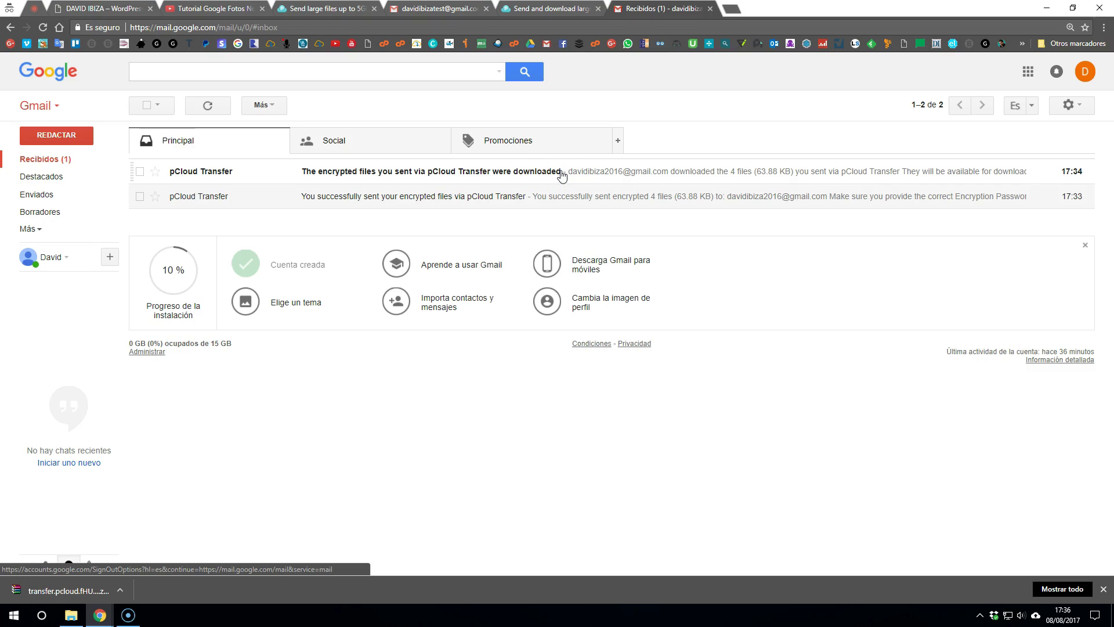
- Open the Curso Herramientas 2.0 page from the course website's home page and look through its list of tutorials
{"action": "left_click", "coordinate": [332, 9]}
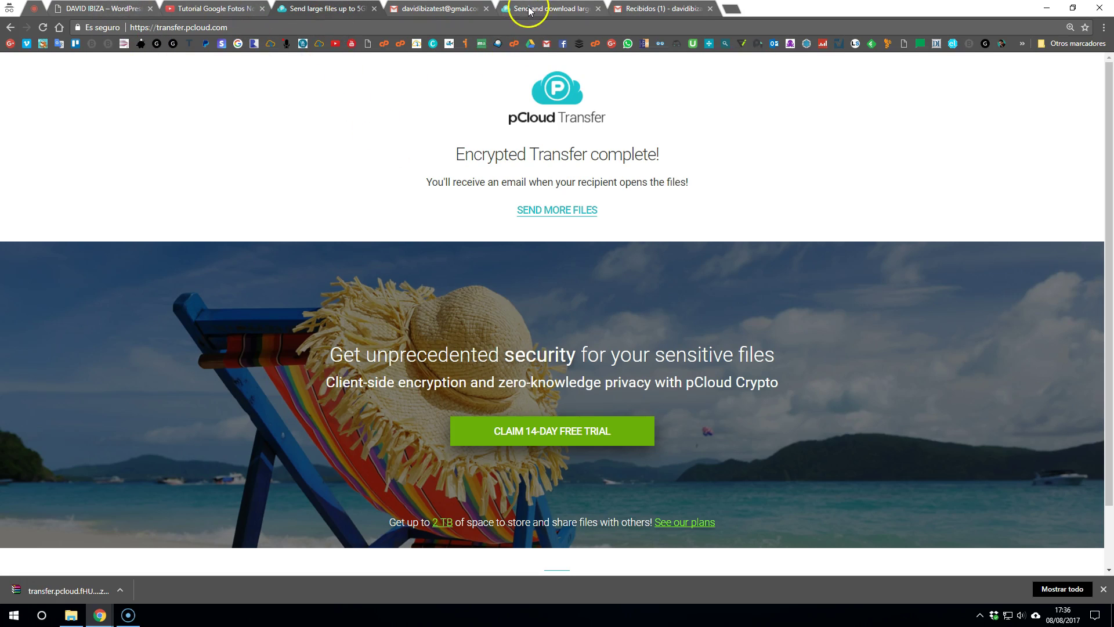
{"action": "left_click", "coordinate": [119, 8]}
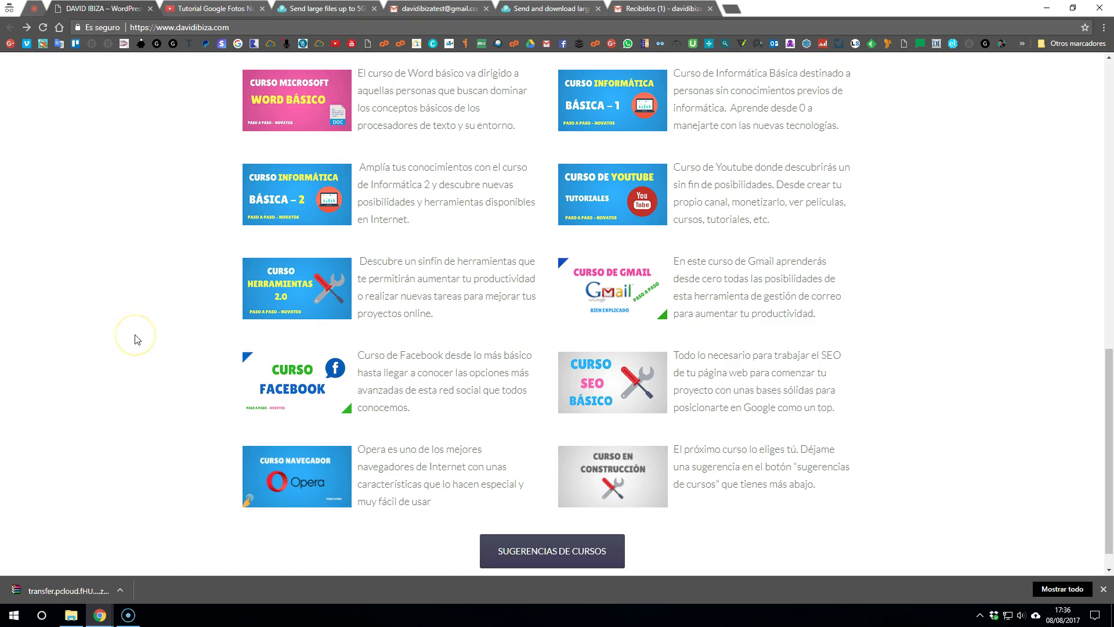
{"action": "scroll", "coordinate": [151, 328], "scroll_direction": "up", "scroll_amount": 1}
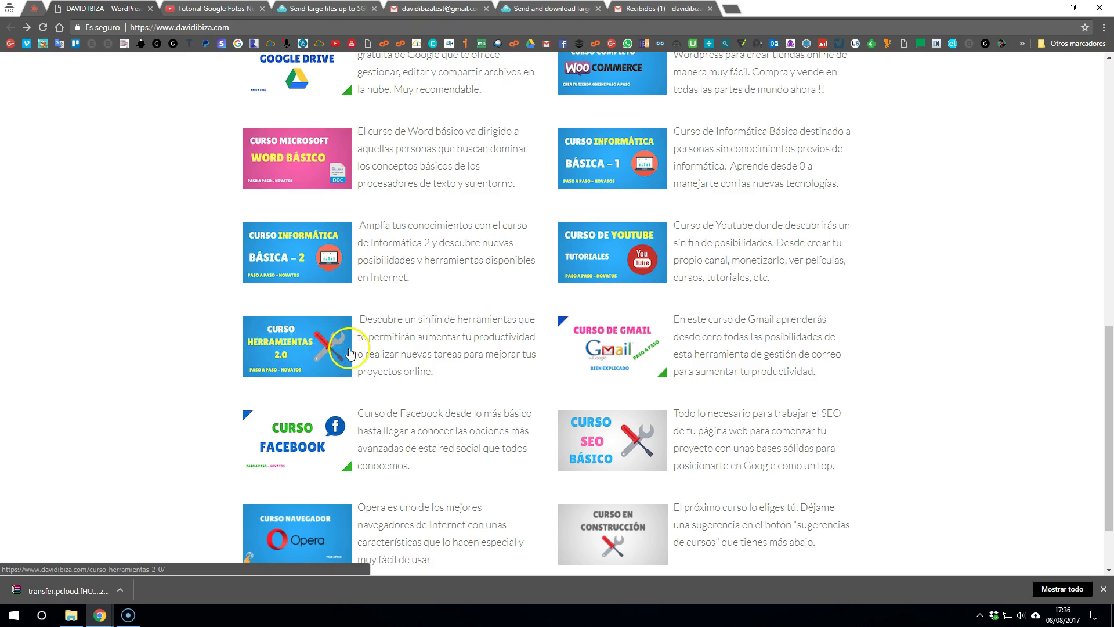
{"action": "scroll", "coordinate": [348, 353], "scroll_direction": "up", "scroll_amount": 4}
{"action": "scroll", "coordinate": [348, 353], "scroll_direction": "up", "scroll_amount": 7}
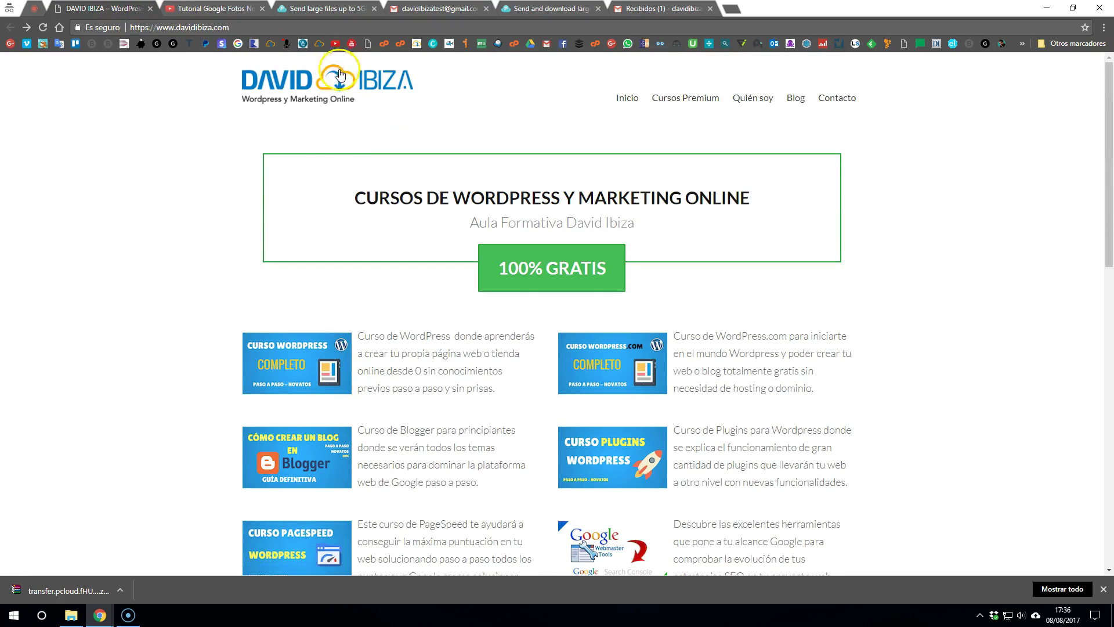
{"action": "scroll", "coordinate": [305, 204], "scroll_direction": "down", "scroll_amount": 10}
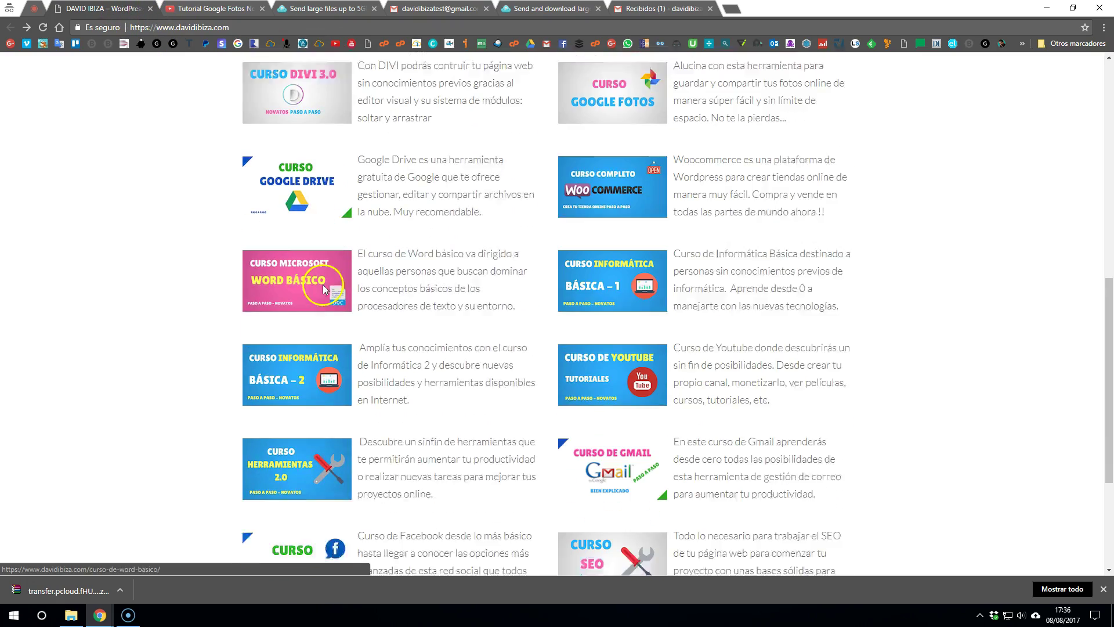
{"action": "left_click", "coordinate": [293, 442]}
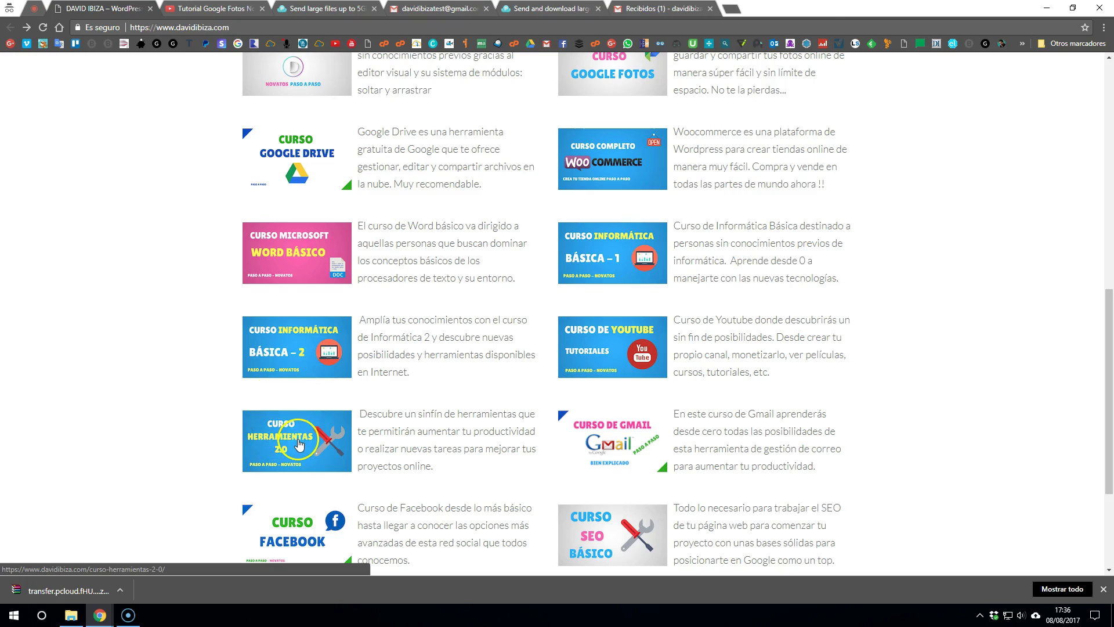
{"action": "scroll", "coordinate": [366, 329], "scroll_direction": "down", "scroll_amount": 1}
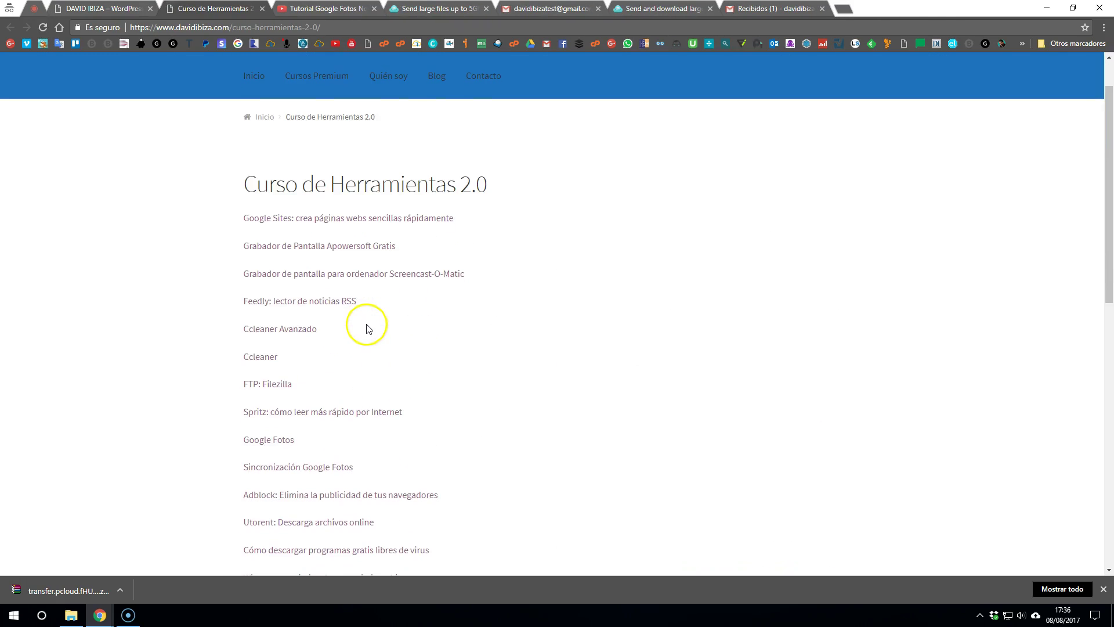
{"action": "scroll", "coordinate": [366, 332], "scroll_direction": "down", "scroll_amount": 1}
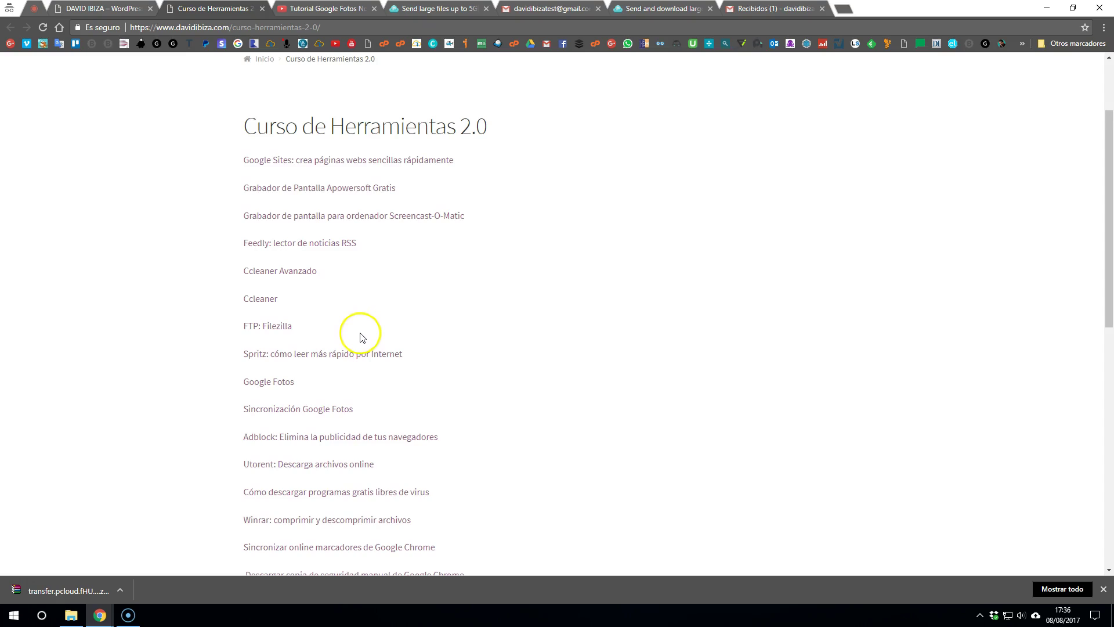
- Read the rest of the Curso de Herramientas 2.0 tutorial list and return to the course website's home page
{"action": "scroll", "coordinate": [361, 337], "scroll_direction": "down", "scroll_amount": 5}
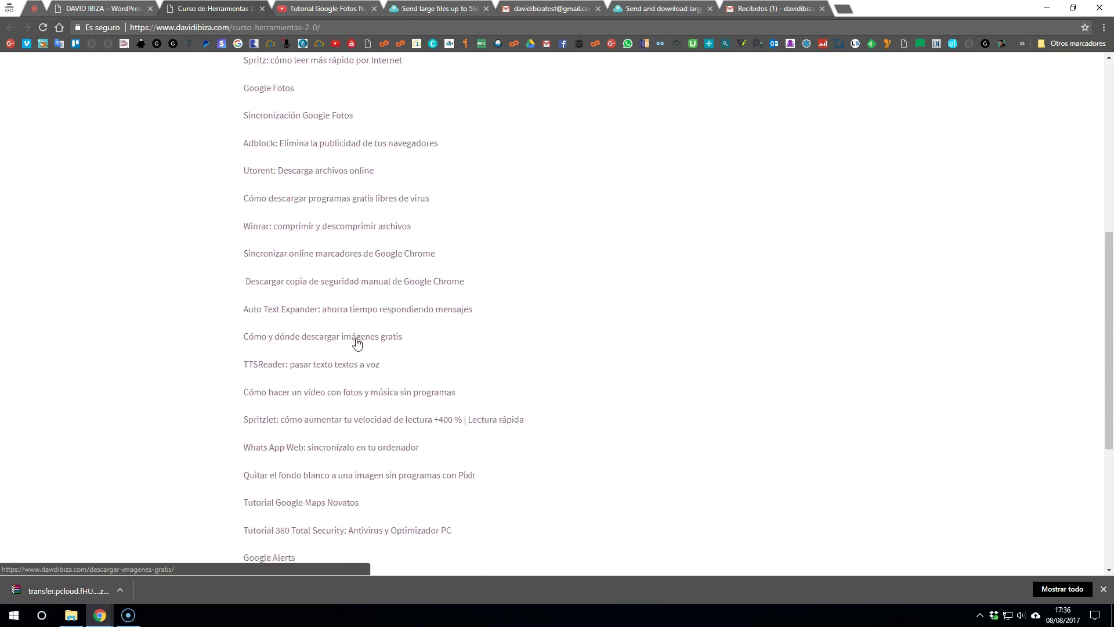
{"action": "scroll", "coordinate": [357, 342], "scroll_direction": "down", "scroll_amount": 4}
{"action": "scroll", "coordinate": [358, 342], "scroll_direction": "up", "scroll_amount": 11}
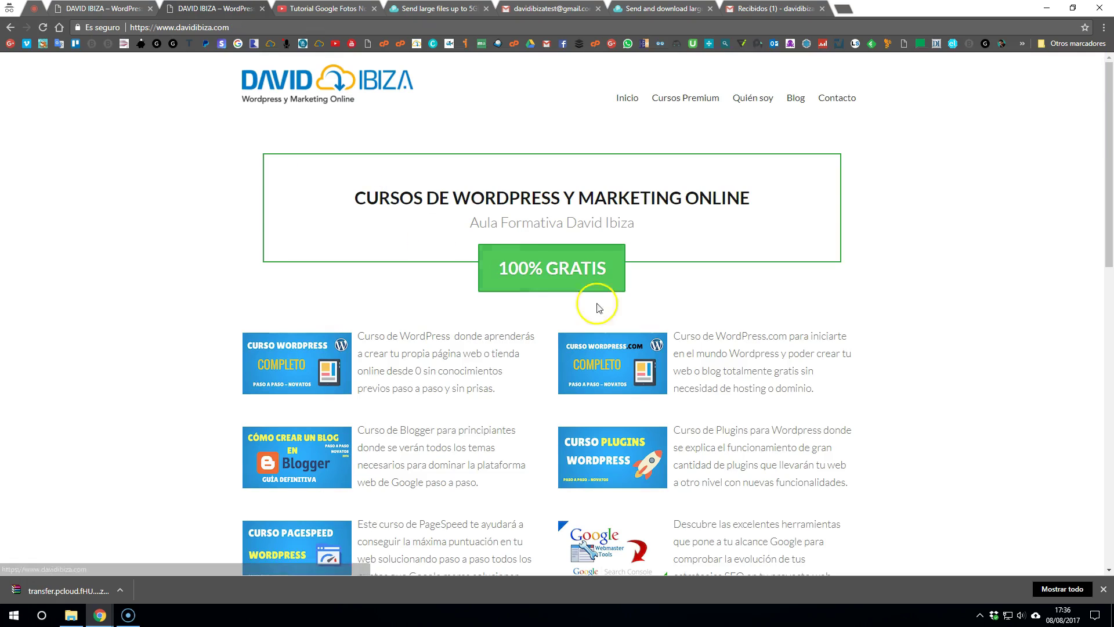
- Look through the free courses on the home page, from Curso WordPress down to the course suggestions link
{"action": "scroll", "coordinate": [192, 183], "scroll_direction": "down", "scroll_amount": 2}
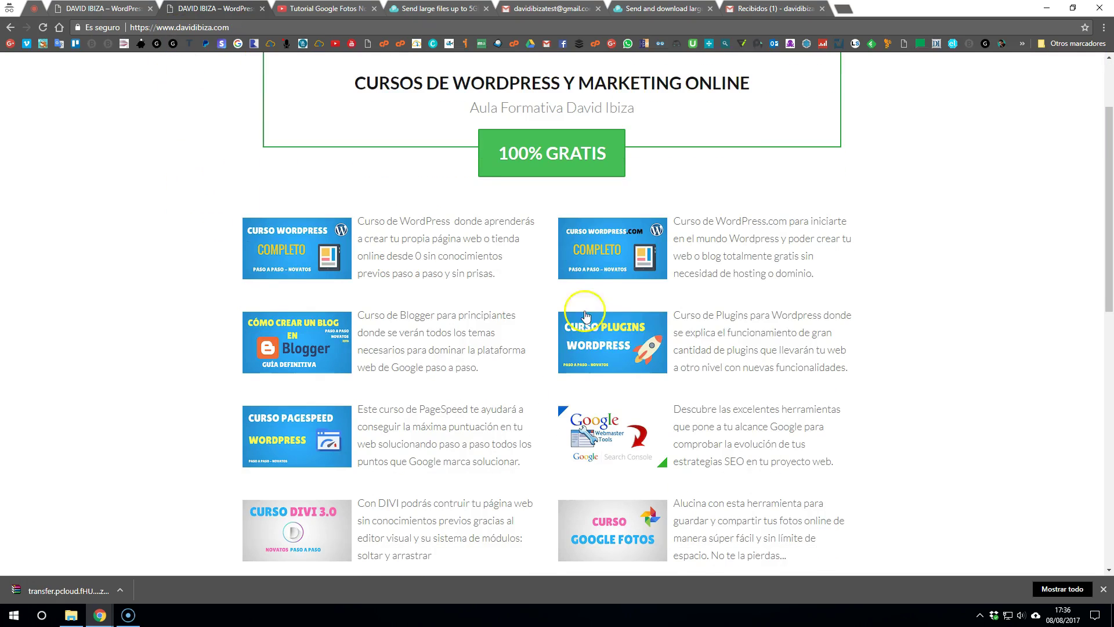
{"action": "scroll", "coordinate": [342, 383], "scroll_direction": "down", "scroll_amount": 2}
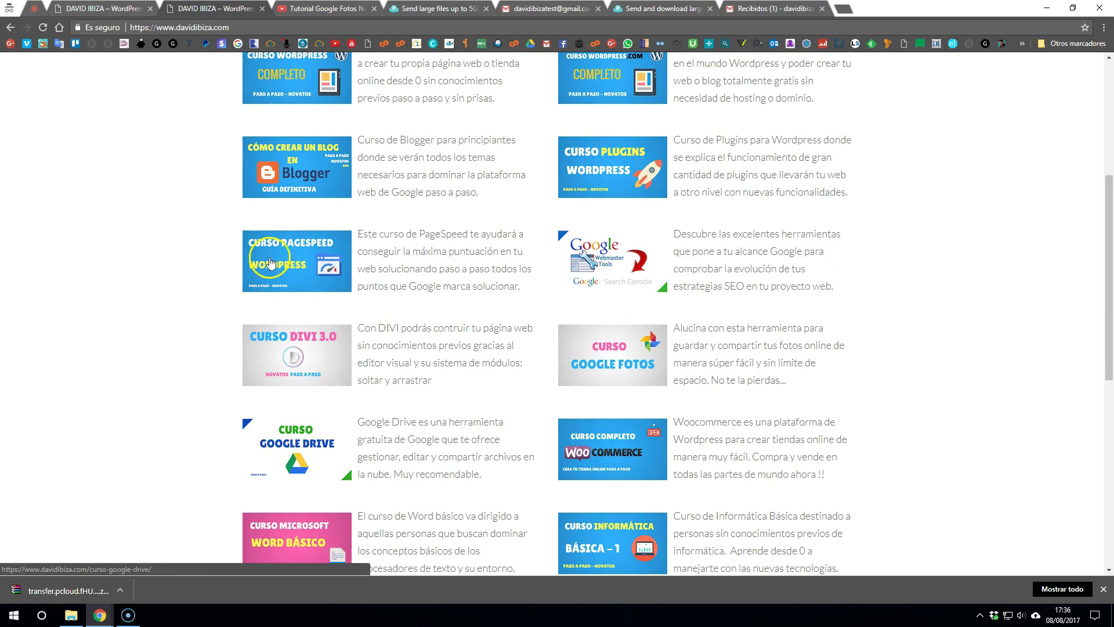
{"action": "scroll", "coordinate": [284, 407], "scroll_direction": "up", "scroll_amount": 3}
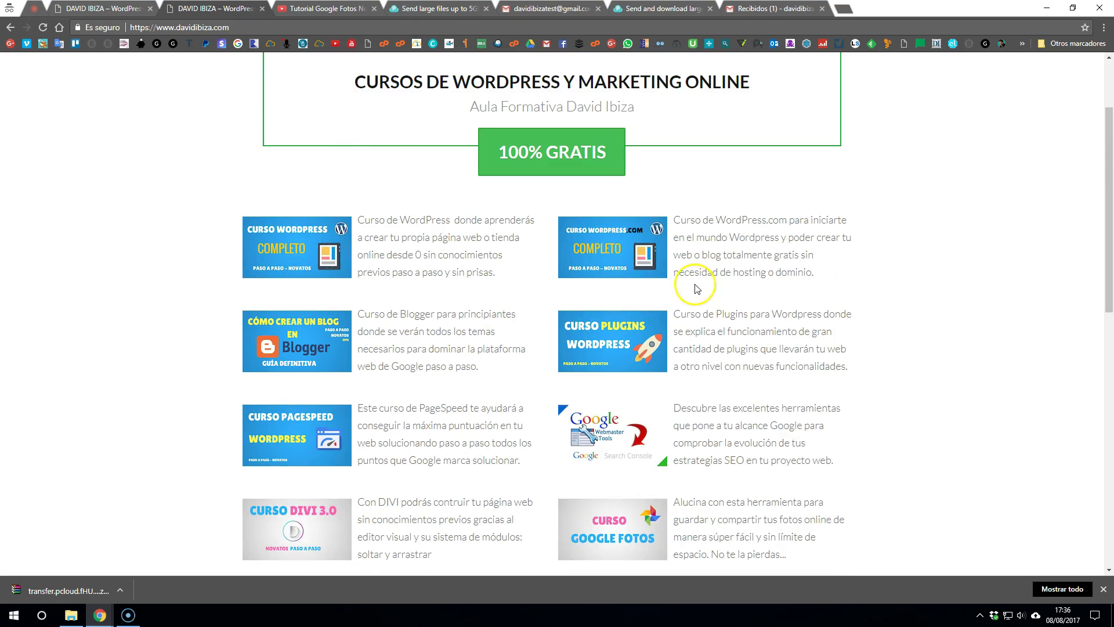
{"action": "scroll", "coordinate": [754, 313], "scroll_direction": "down", "scroll_amount": 5}
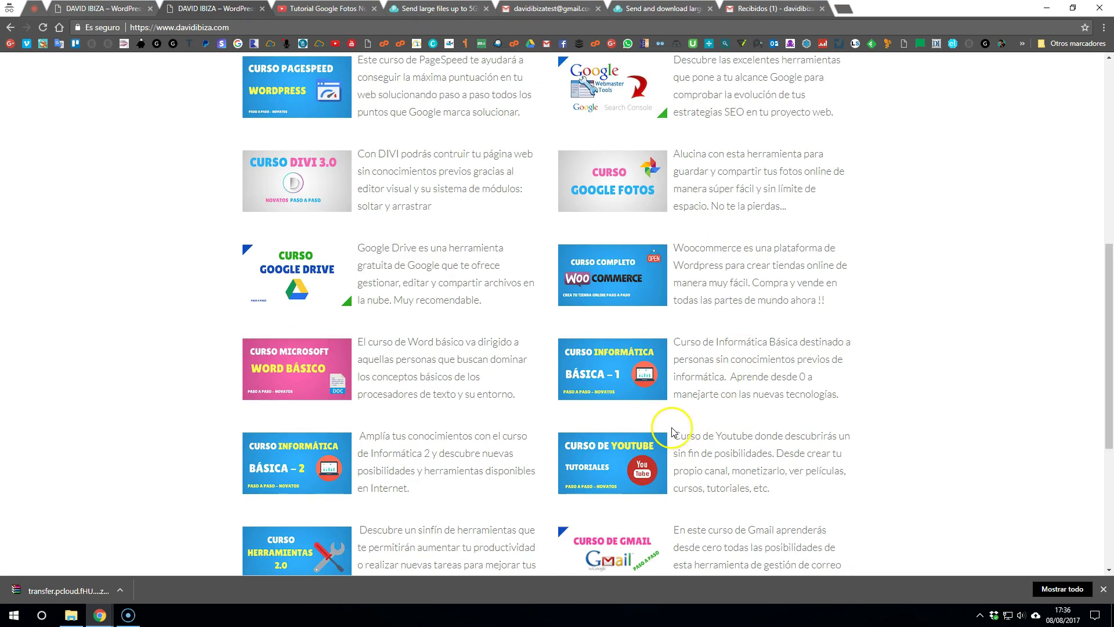
{"action": "scroll", "coordinate": [668, 432], "scroll_direction": "down", "scroll_amount": 2}
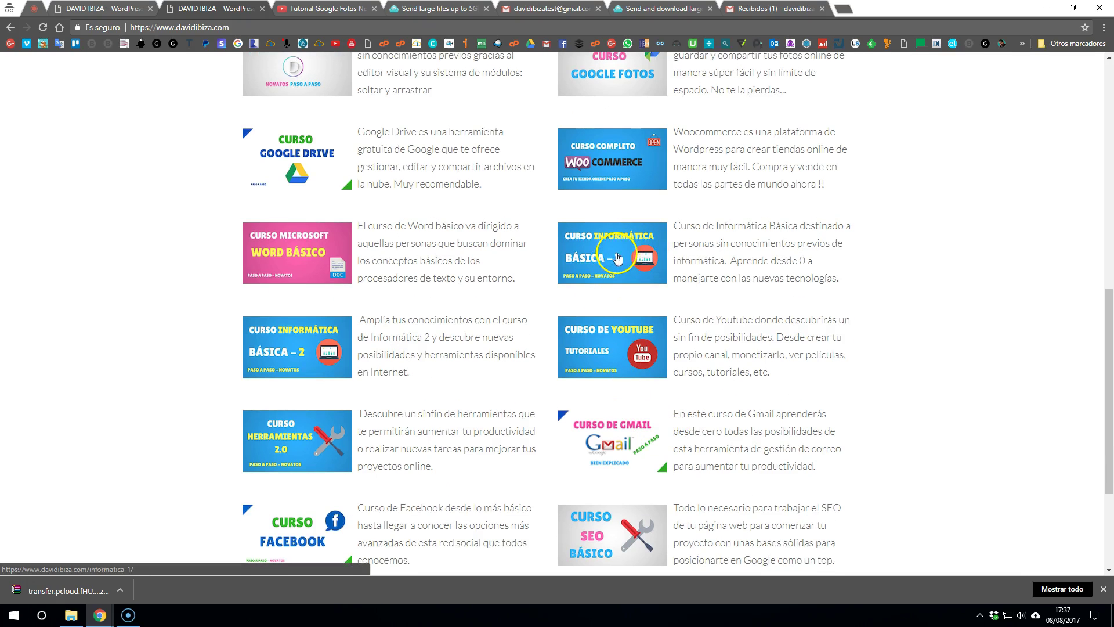
{"action": "scroll", "coordinate": [291, 353], "scroll_direction": "down", "scroll_amount": 3}
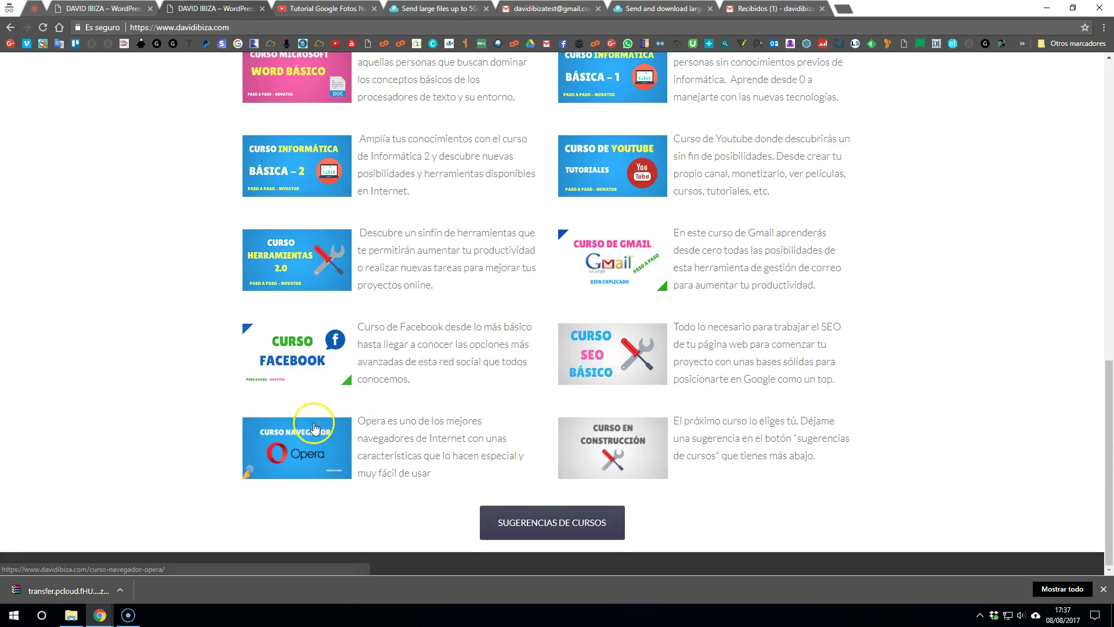
{"action": "scroll", "coordinate": [643, 298], "scroll_direction": "up", "scroll_amount": 1}
{"action": "scroll", "coordinate": [633, 348], "scroll_direction": "down", "scroll_amount": 1}
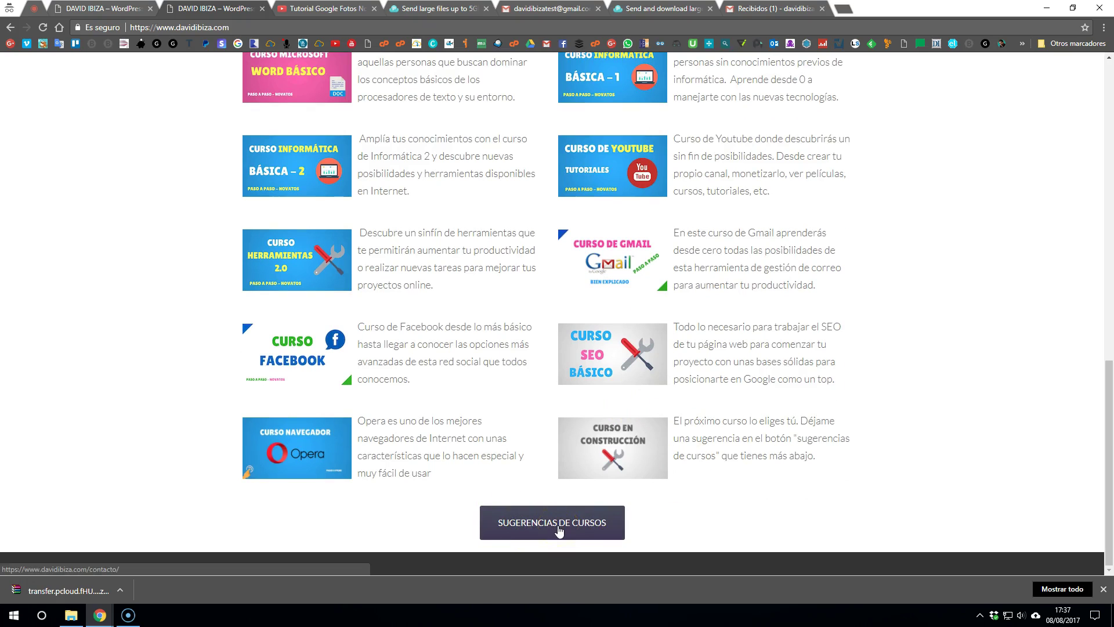
- Open the Cursos Premium page, highlight the monthly waiting-list price and review the sign-up form and the premium courses offered
{"action": "scroll", "coordinate": [615, 406], "scroll_direction": "up", "scroll_amount": 15}
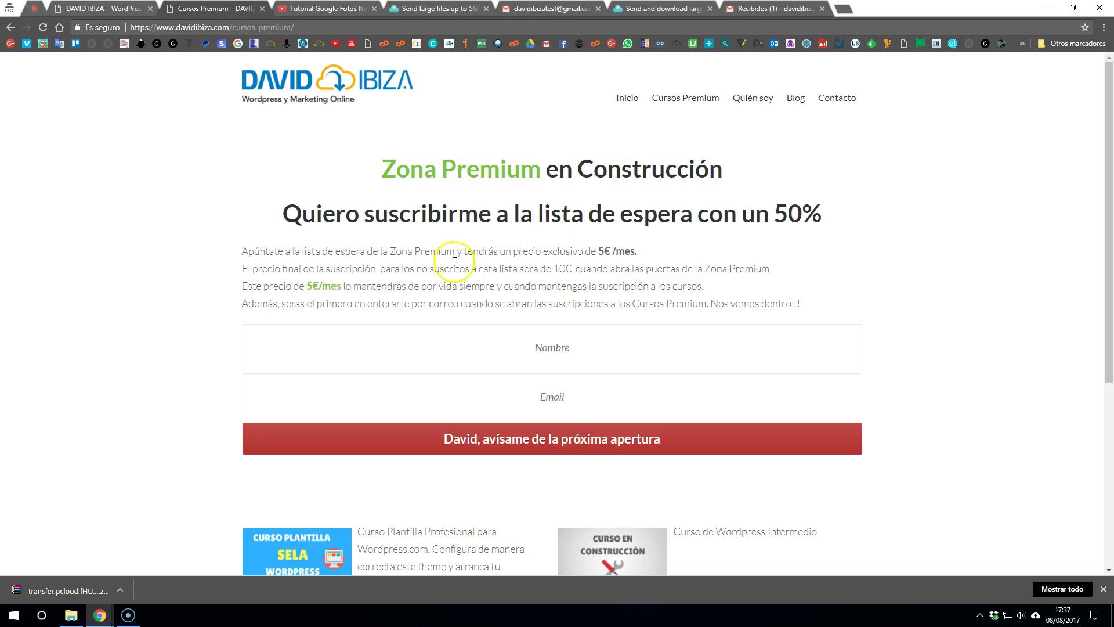
{"action": "left_click_drag", "start_coordinate": [600, 252], "coordinate": [654, 248]}
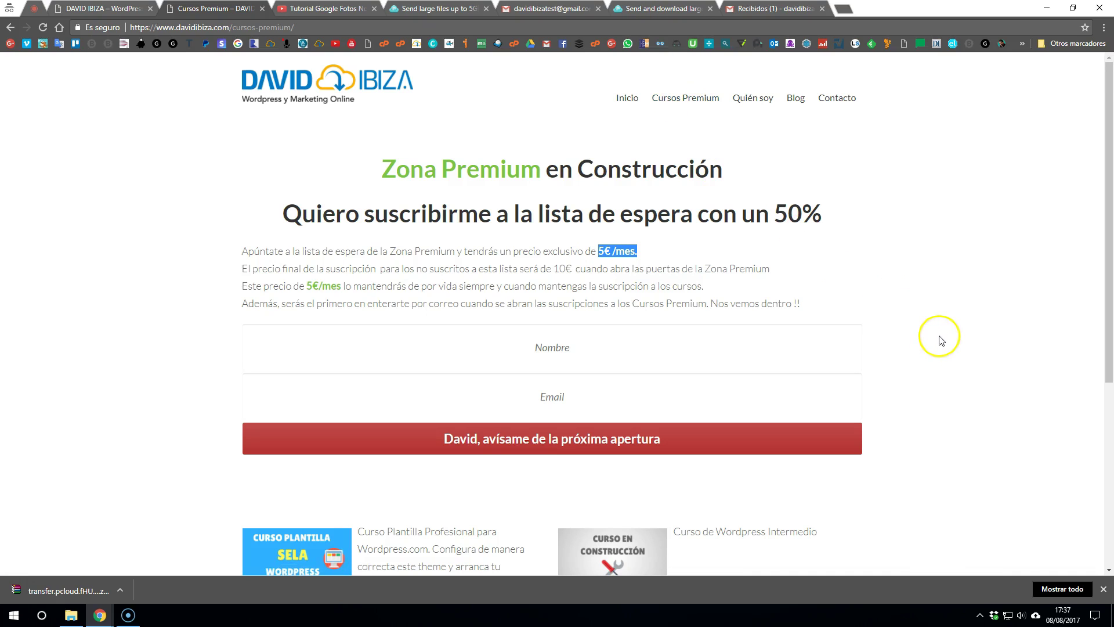
{"action": "scroll", "coordinate": [938, 336], "scroll_direction": "down", "scroll_amount": 1}
{"action": "scroll", "coordinate": [642, 467], "scroll_direction": "down", "scroll_amount": 4}
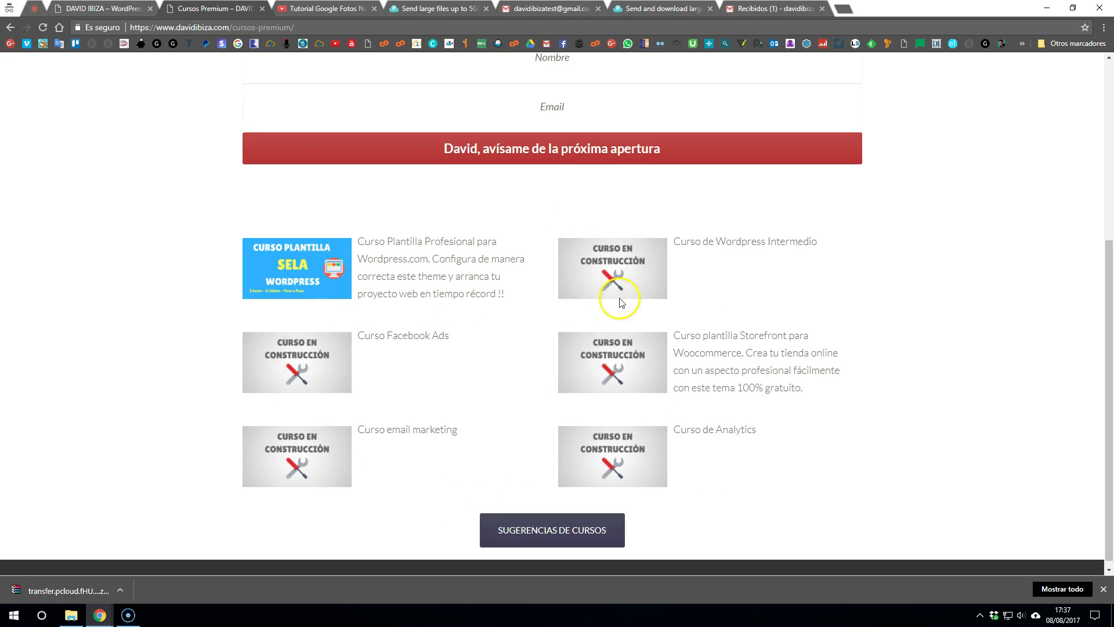
{"action": "scroll", "coordinate": [596, 294], "scroll_direction": "up", "scroll_amount": 1}
{"action": "scroll", "coordinate": [597, 294], "scroll_direction": "up", "scroll_amount": 3}
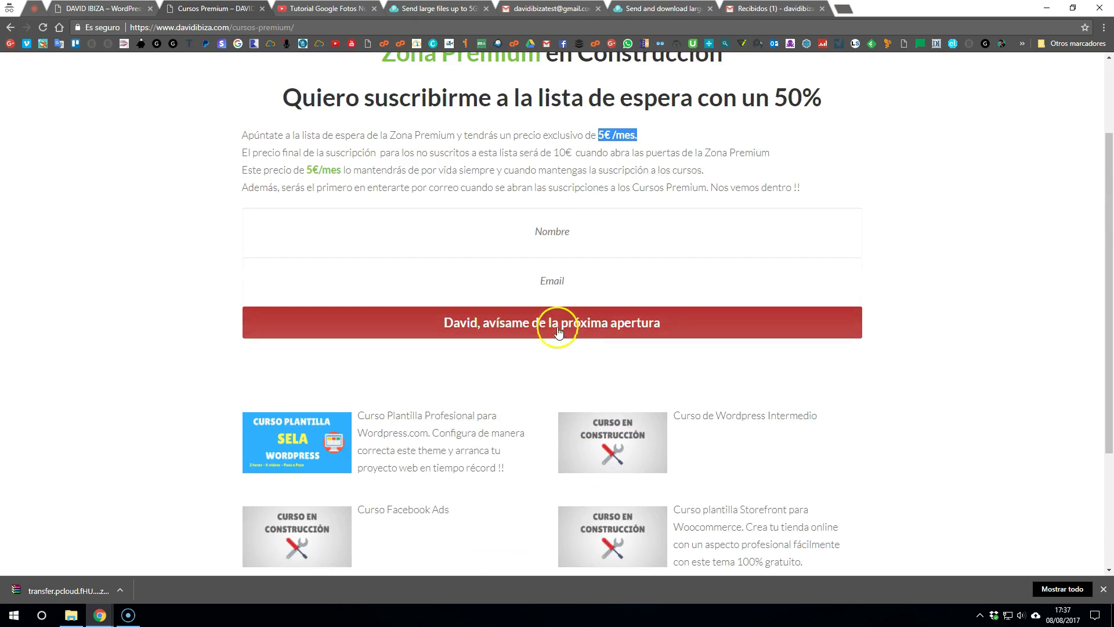